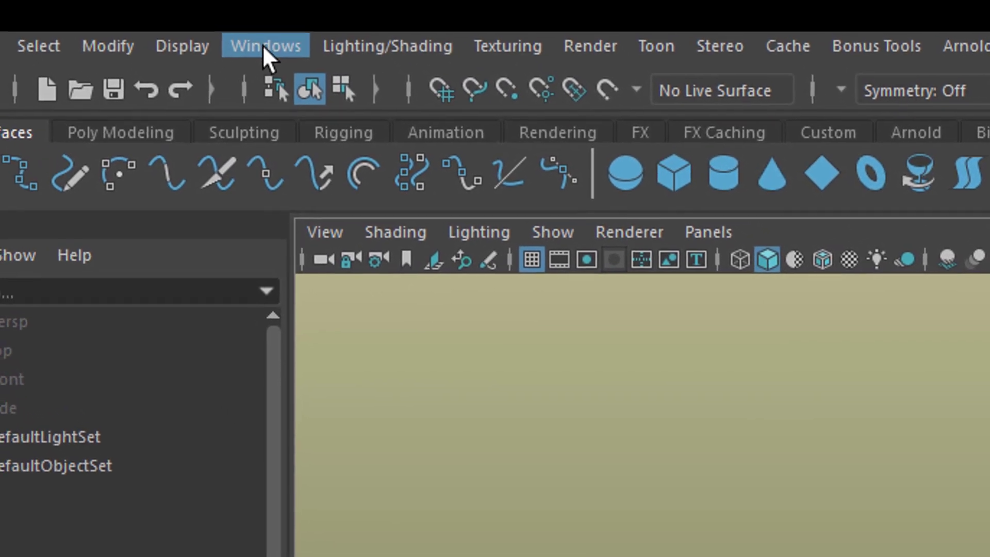
# Set the linear working unit to meter in Preferences, save, and zoom out over the grid
pyautogui.click(246, 28)
pyautogui.moveTo(443, 325)
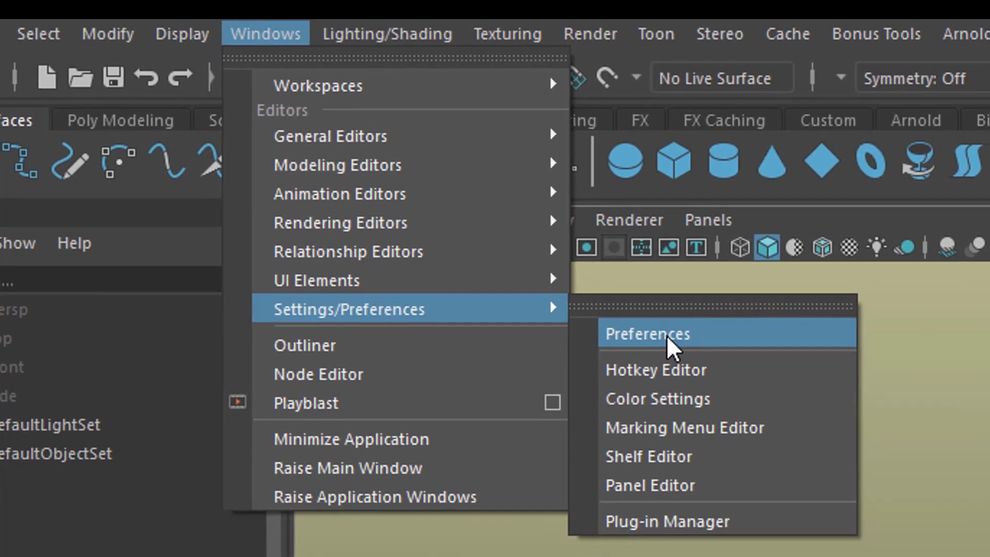
pyautogui.click(665, 352)
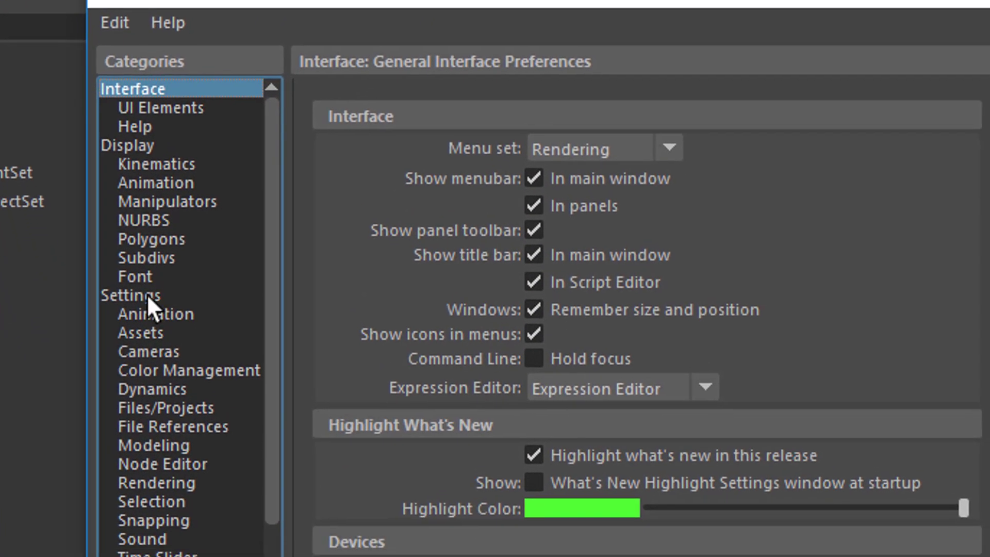
pyautogui.click(135, 296)
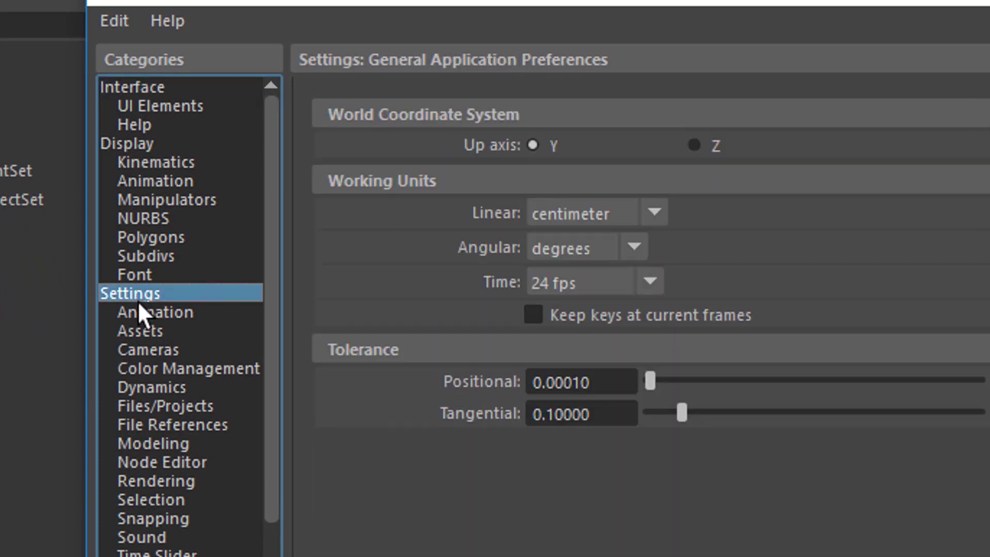
pyautogui.click(653, 213)
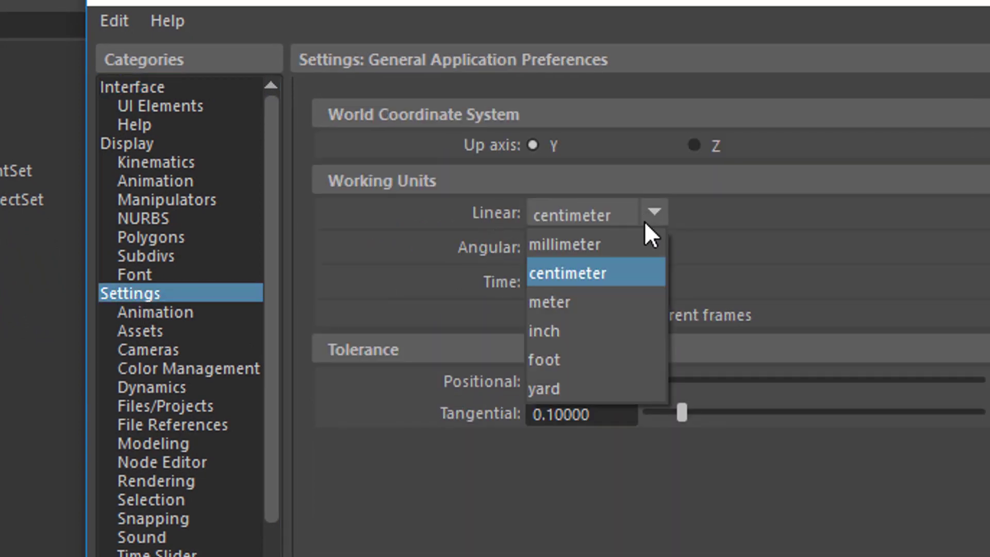
pyautogui.click(608, 302)
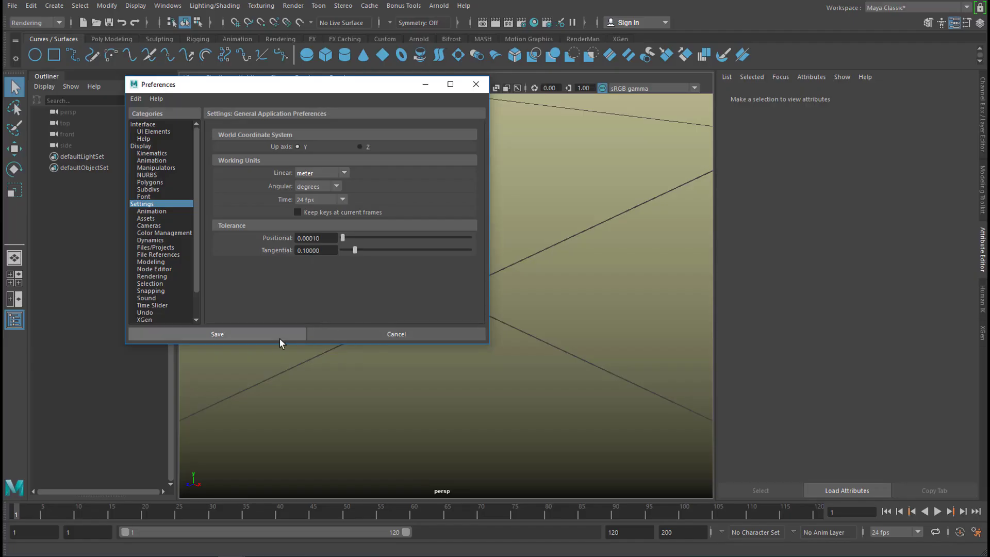
pyautogui.click(278, 335)
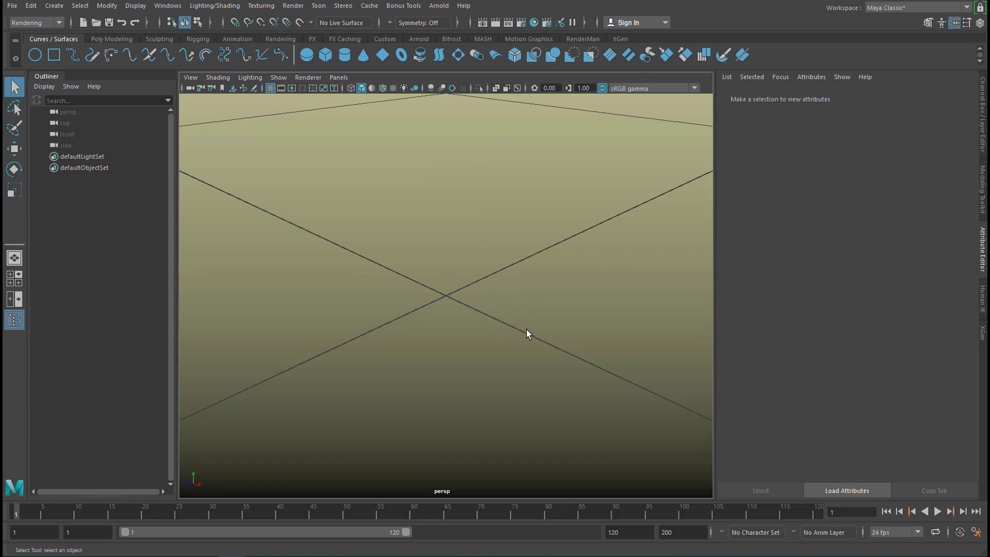
pyautogui.scroll(-5, 529, 330)
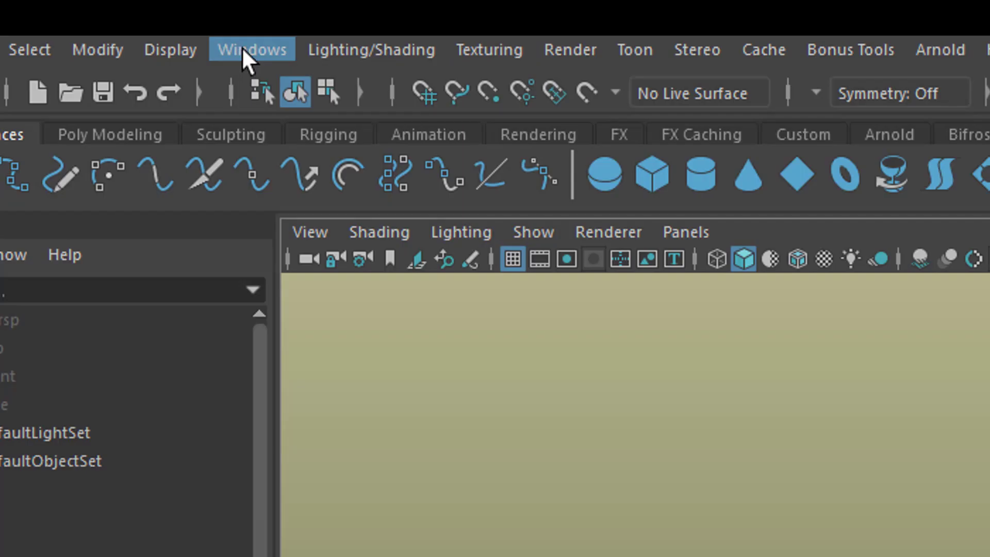
# Load the dance1.ma motion-capture example from the Content Browser's Examples
pyautogui.click(166, 7)
pyautogui.moveTo(211, 56)
pyautogui.moveTo(356, 151)
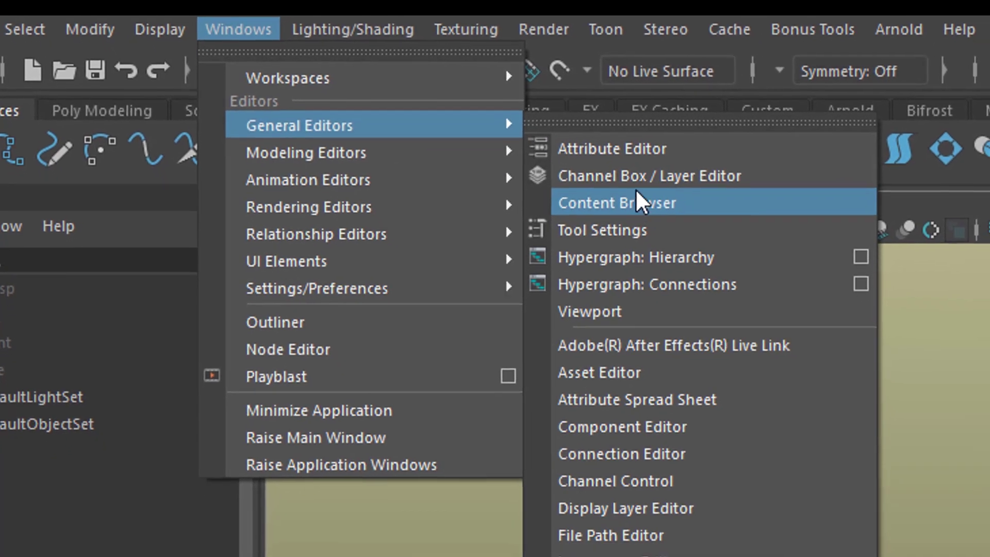
pyautogui.click(639, 203)
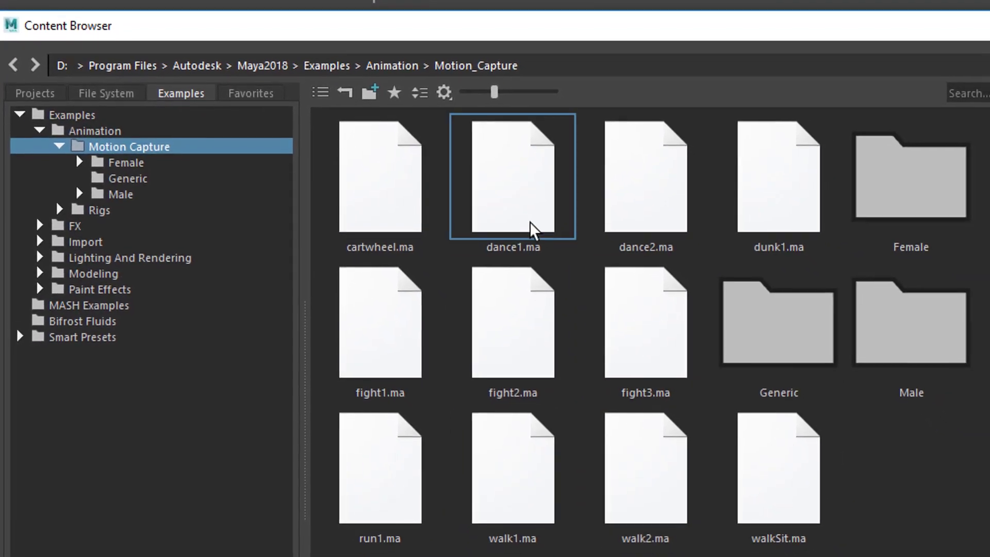
pyautogui.click(514, 196)
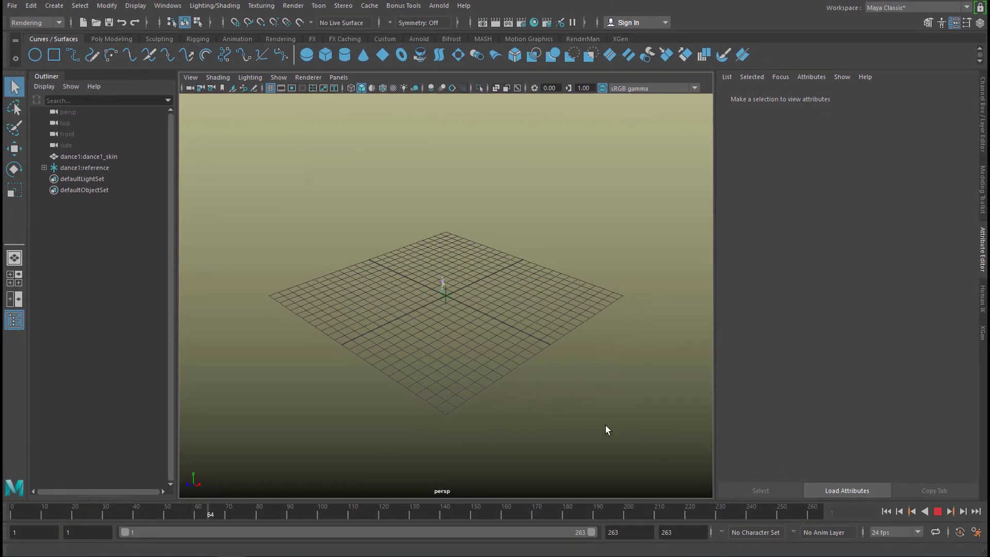
# Tilt to a low angle, frame dance1:dance1_skin, then deselect and orbit to keep the dancer in view
pyautogui.keyDown('alt'); pyautogui.moveTo(596, 420); pyautogui.dragTo(547, 377); pyautogui.keyUp('alt')
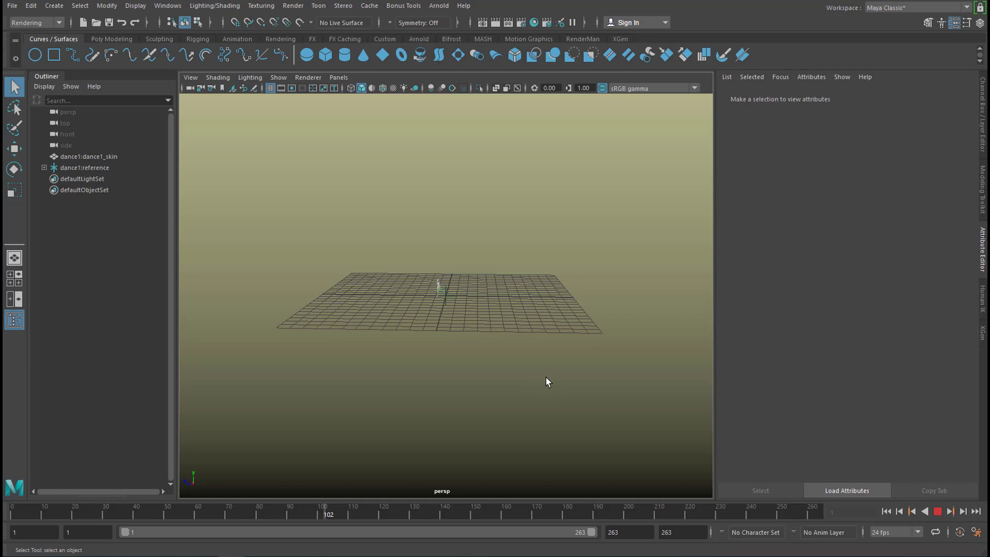
pyautogui.click(104, 156)
pyautogui.press('f')
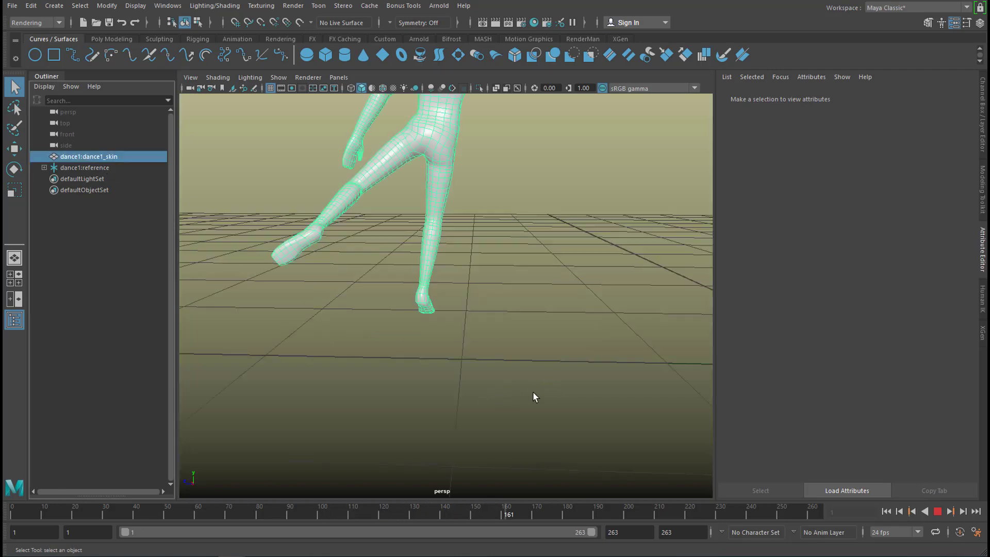
pyautogui.click(115, 309)
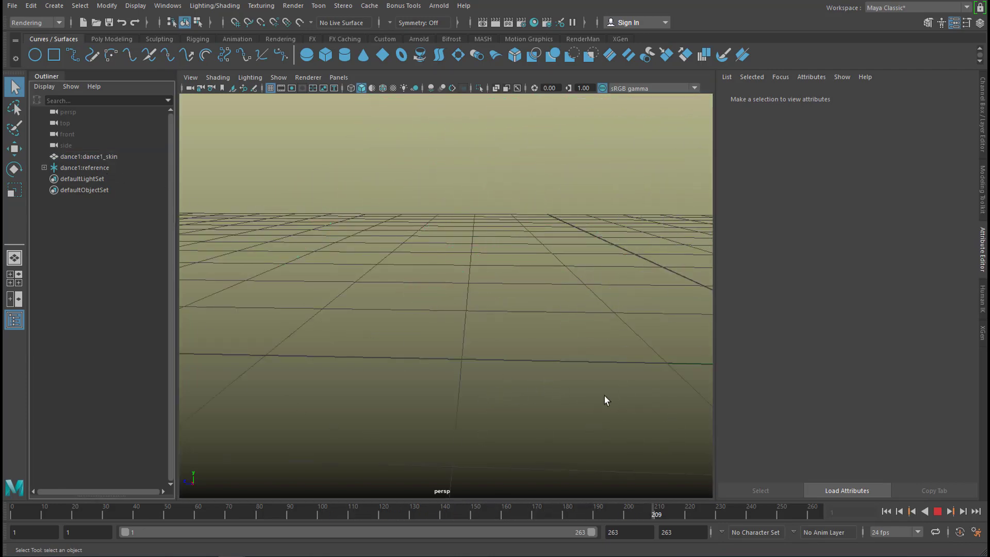
pyautogui.moveTo(599, 398)
pyautogui.keyDown('alt'); pyautogui.mouseDown()
pyautogui.moveTo(651, 391)
pyautogui.moveTo(582, 397)
pyautogui.moveTo(611, 410)
pyautogui.mouseUp(); pyautogui.keyUp('alt')
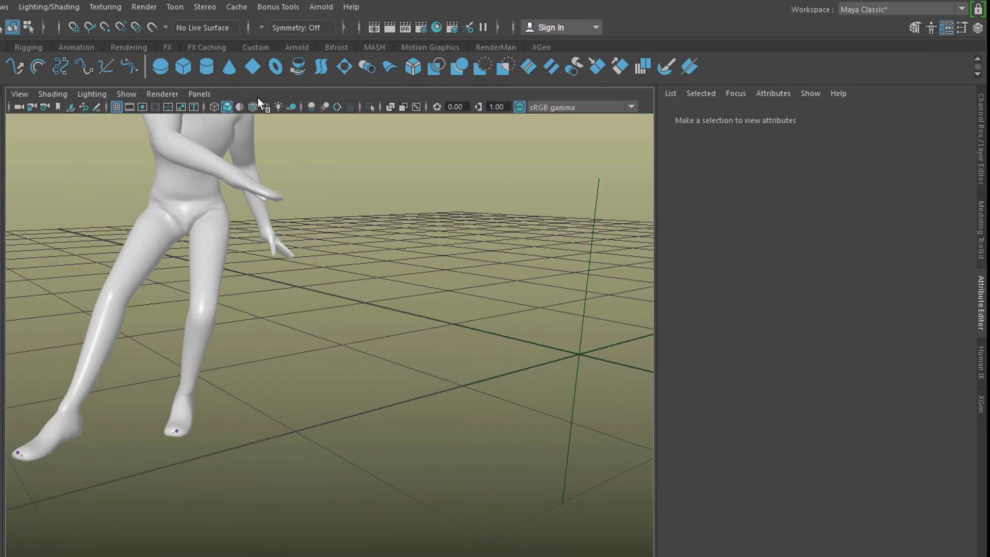
# Create a NURBS plane and set its makeNurbPlane1 width to 100
pyautogui.hotkey('ctrl', 'z')
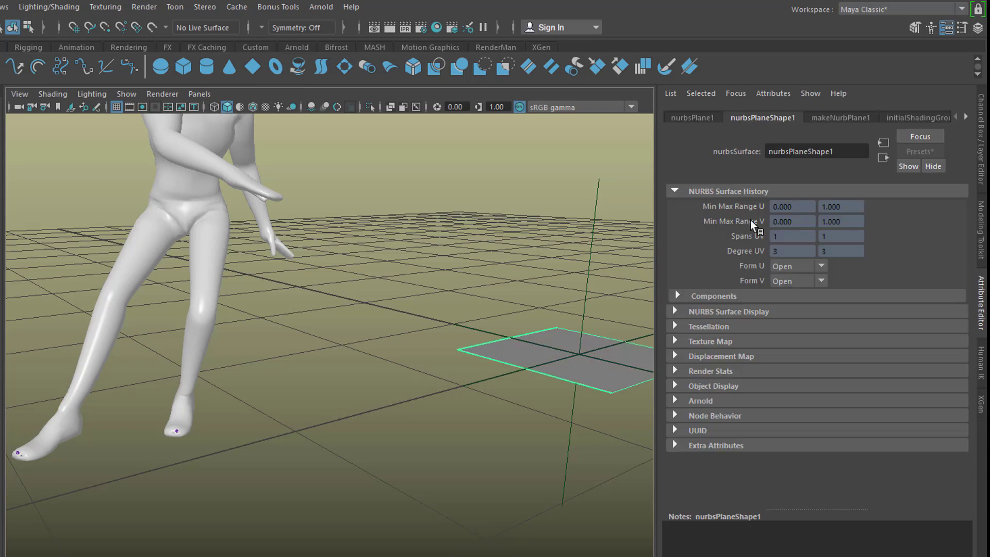
pyautogui.click(846, 118)
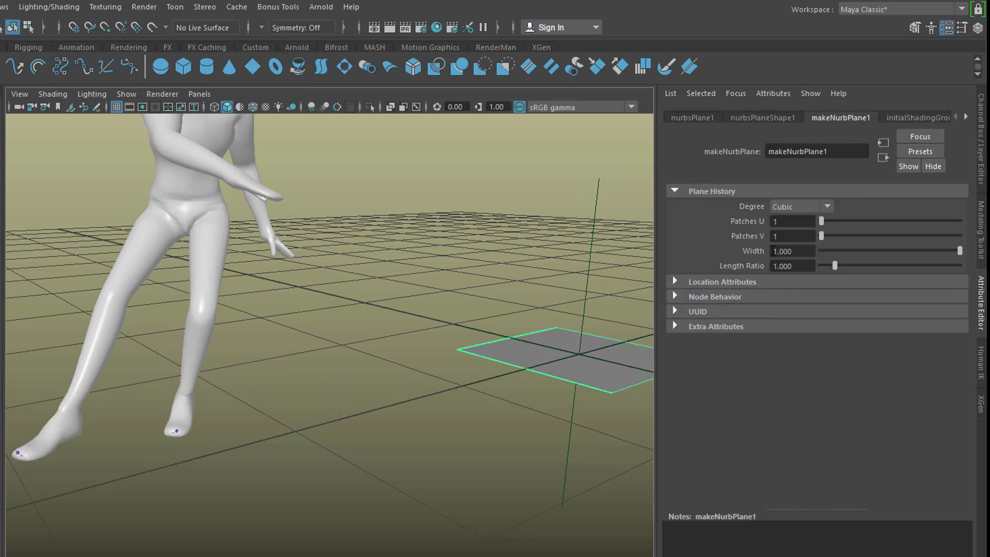
pyautogui.doubleClick(807, 252)
pyautogui.write('100')
pyautogui.press('Return')
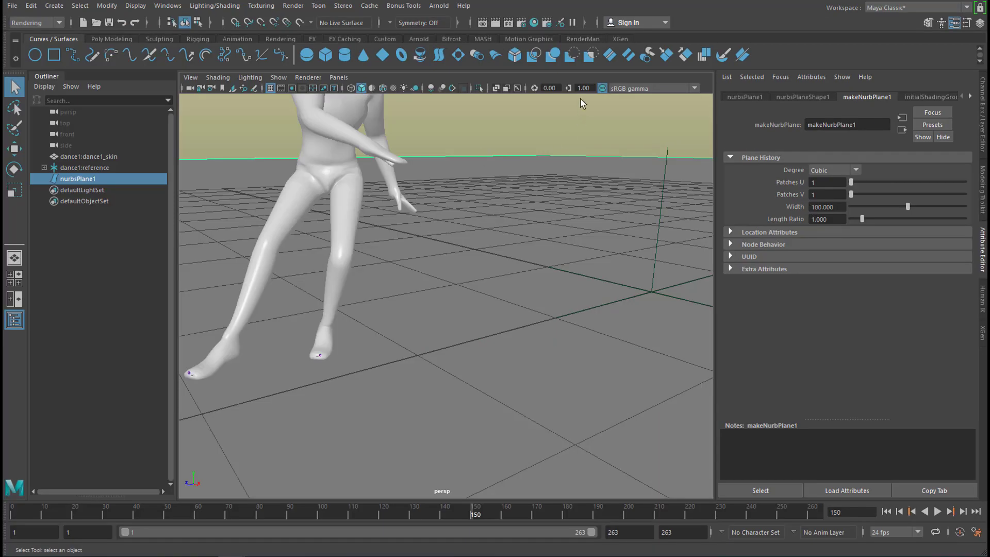
# Add an Arnold skydome light and render a test image with Arnold
pyautogui.click(439, 6)
pyautogui.moveTo(470, 66)
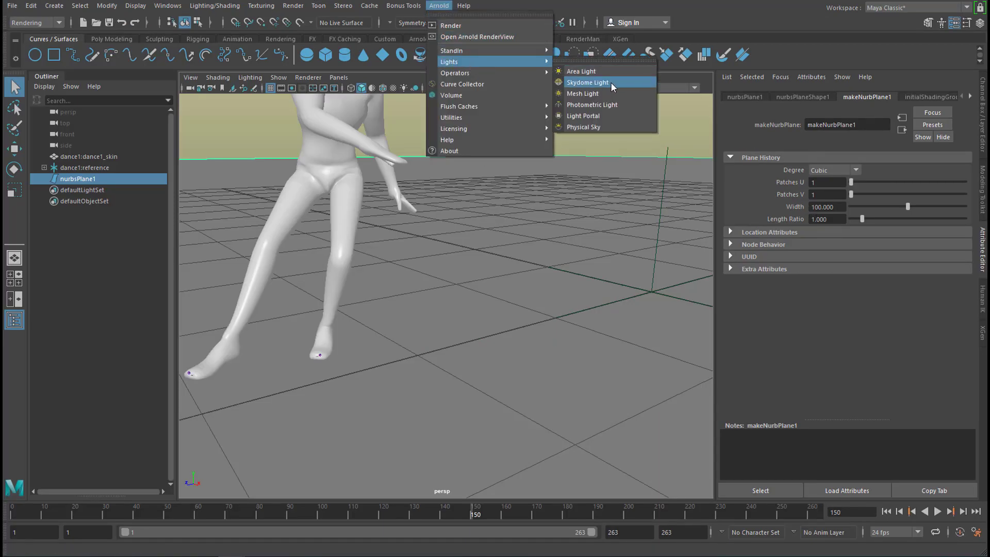
pyautogui.click(587, 83)
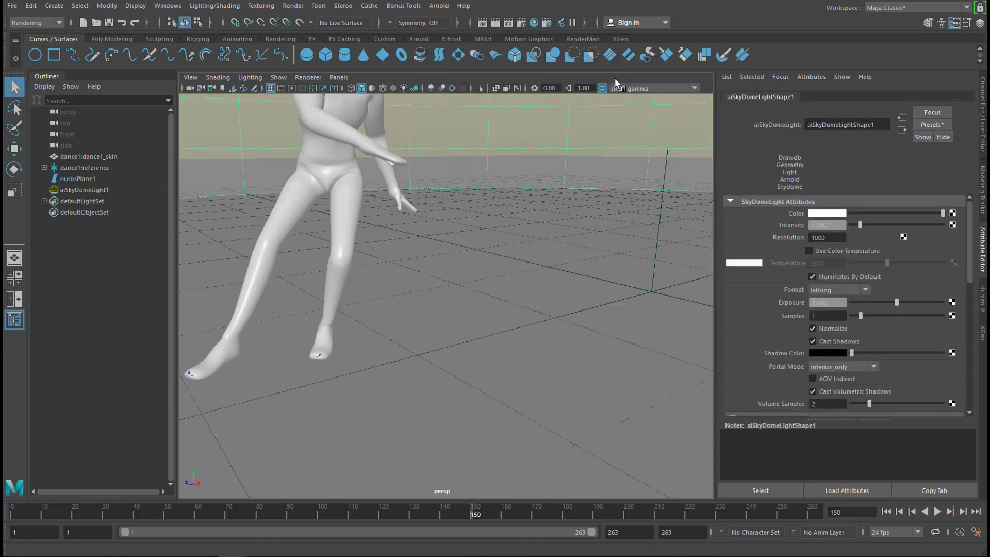
pyautogui.click(439, 6)
pyautogui.click(463, 29)
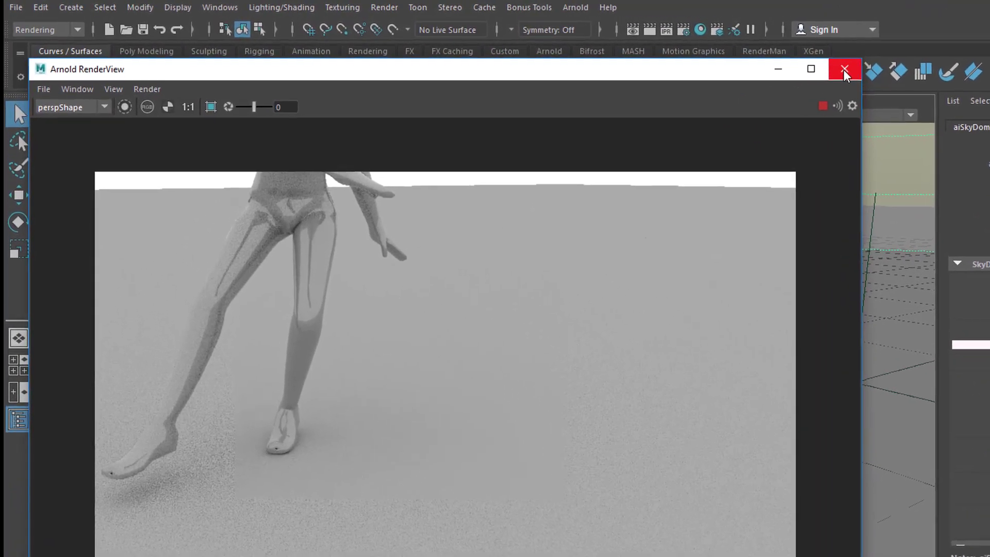
# Close RenderView, set the viewport renderer to Arnold, and hide joints via Show
pyautogui.click(846, 72)
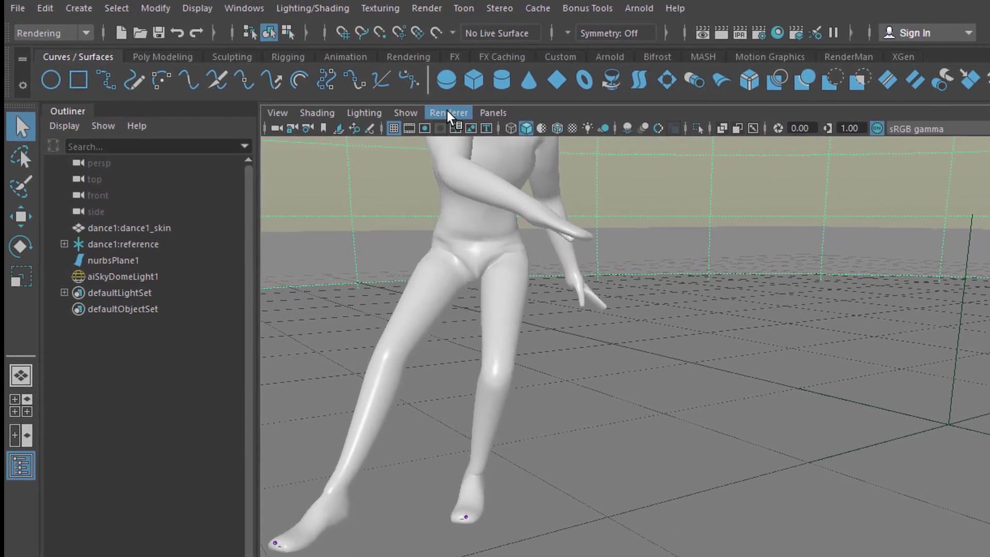
pyautogui.click(448, 113)
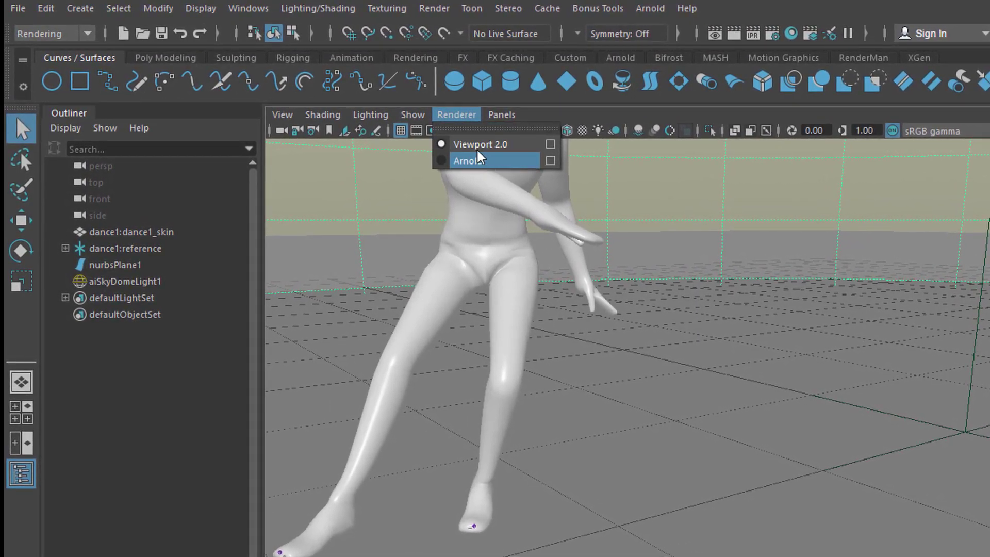
pyautogui.click(487, 161)
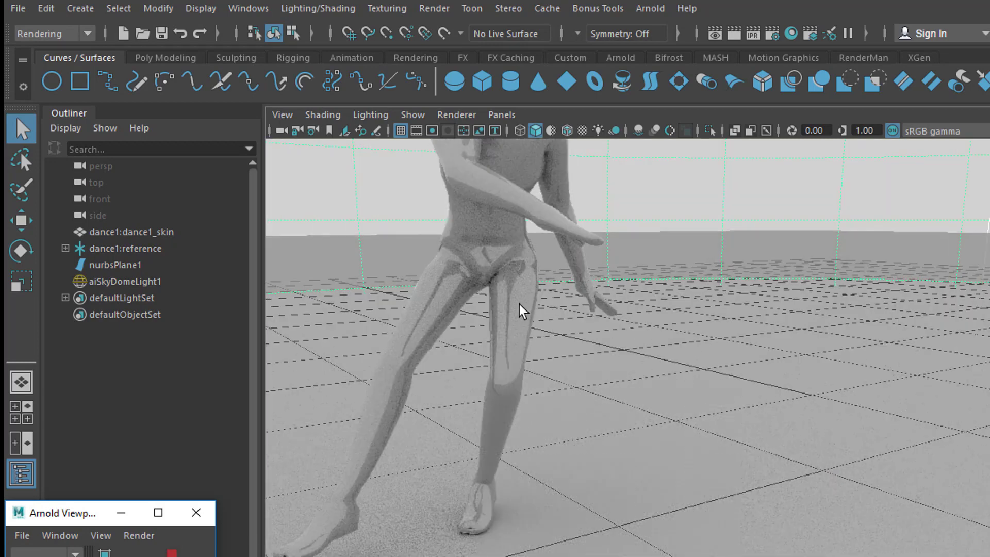
pyautogui.click(414, 118)
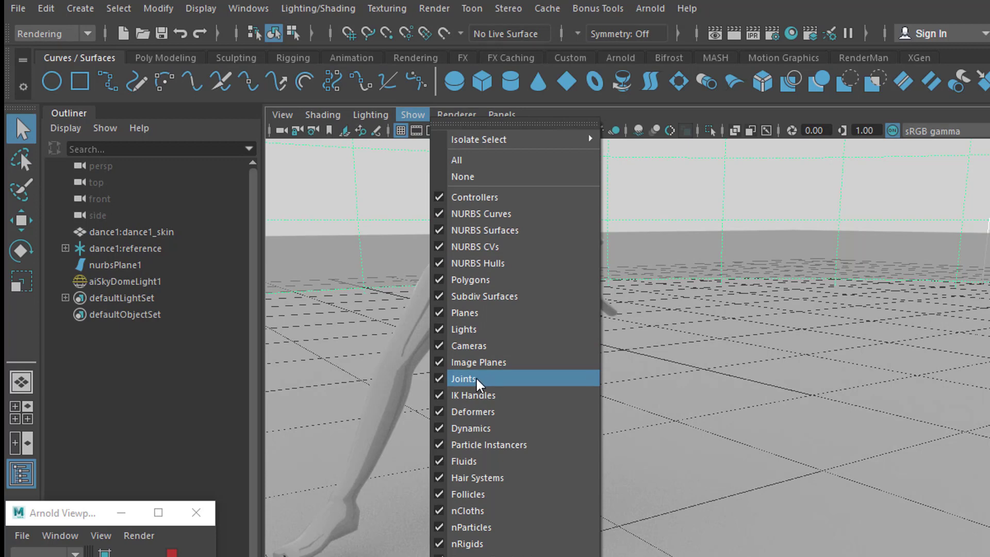
pyautogui.click(461, 377)
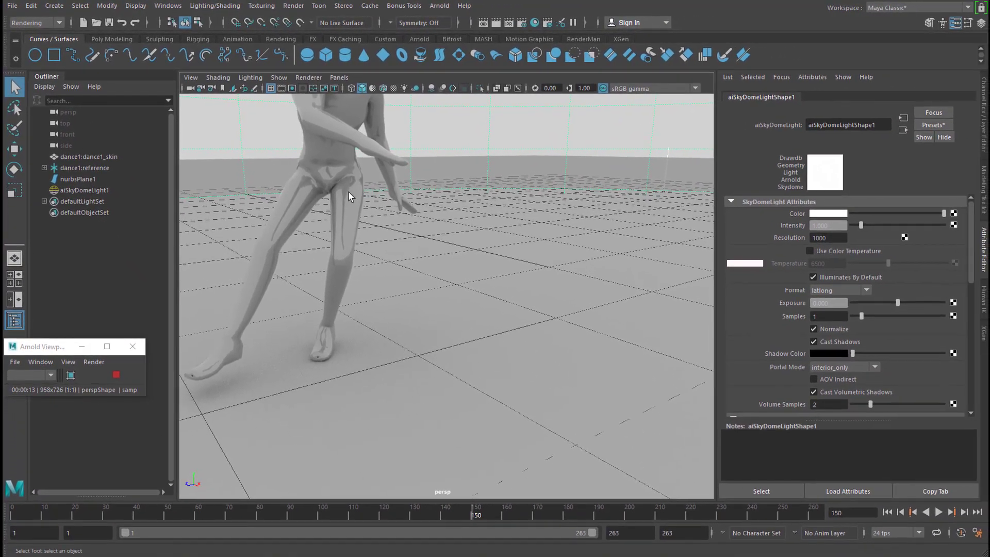
# Change the dancer's phong material type to Ai Standard Surface in the Attribute Editor
pyautogui.rightClick(363, 200)
pyautogui.click(348, 465)
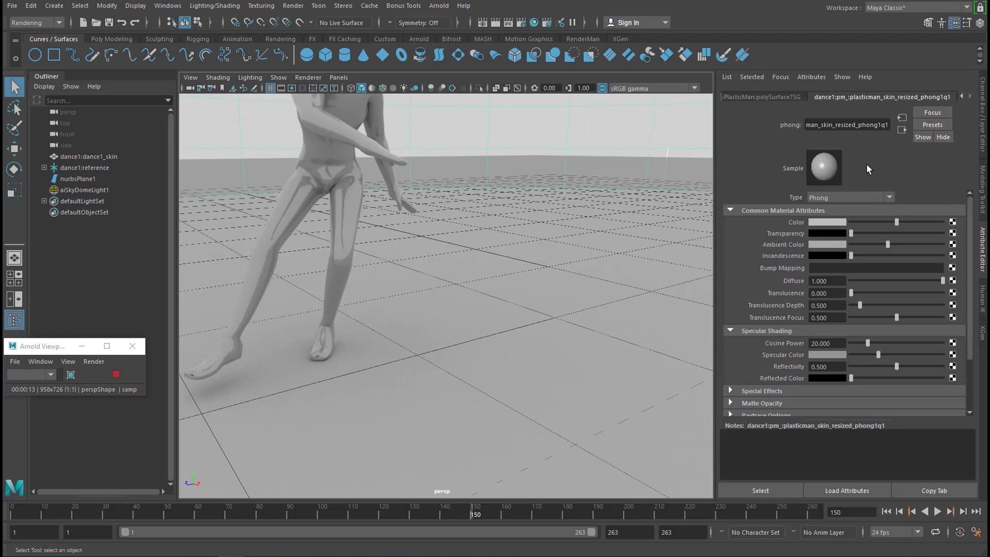
pyautogui.click(890, 197)
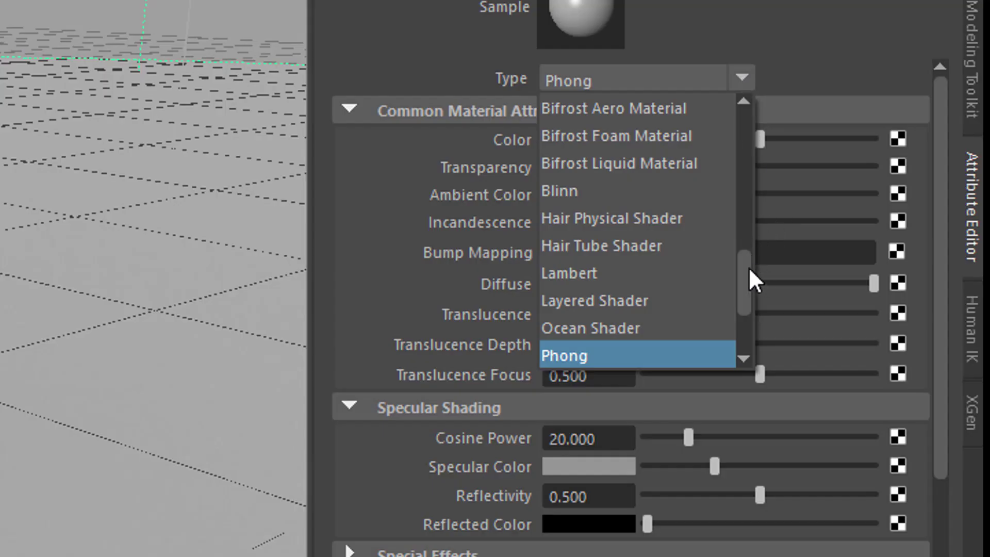
pyautogui.scroll(-4, 753, 252)
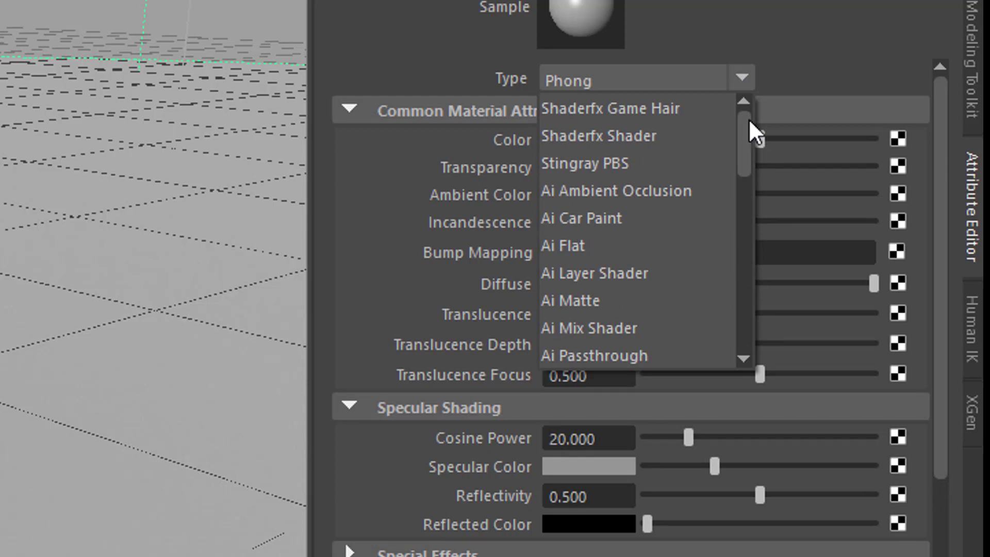
pyautogui.moveTo(748, 119); pyautogui.dragTo(745, 162)
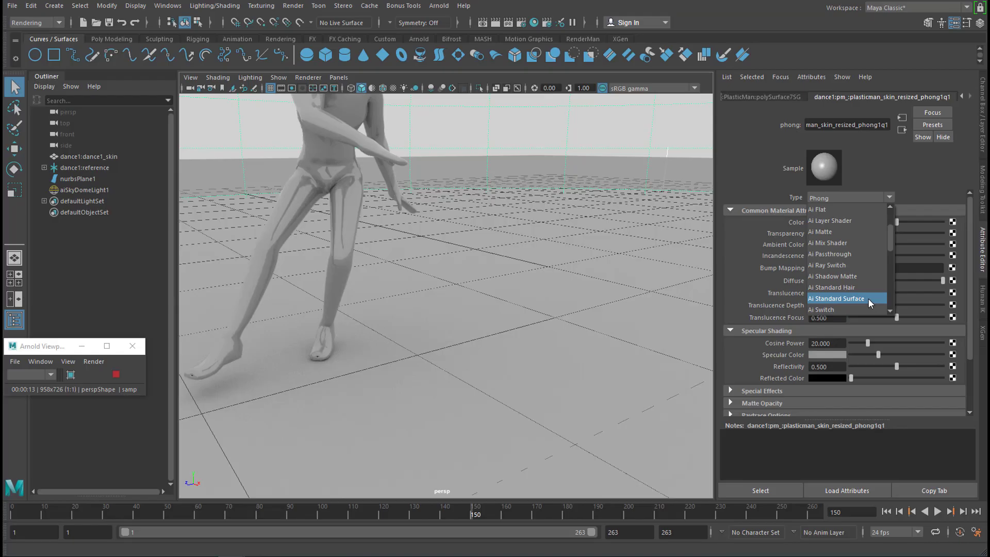
pyautogui.click(699, 329)
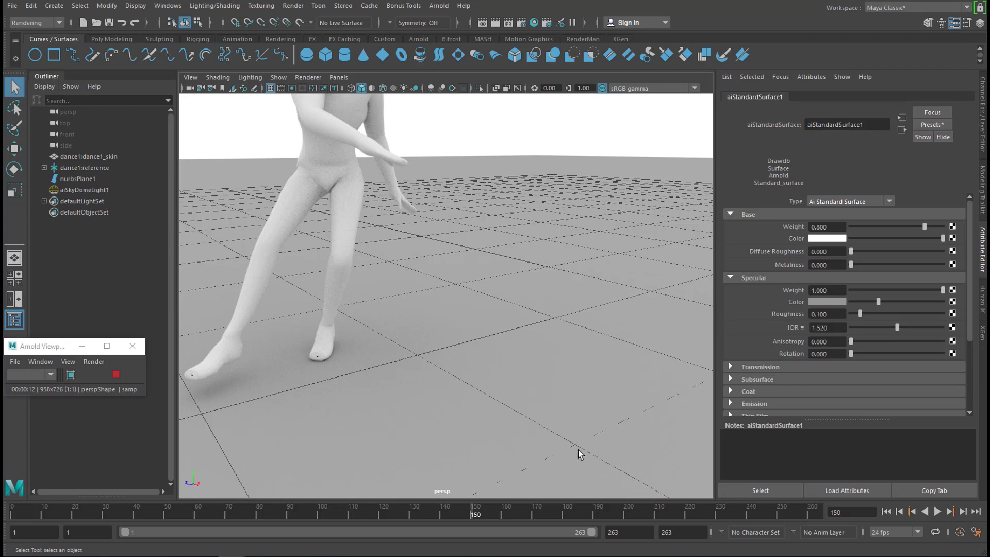
# Center the dancer and raise aiStandardSurface1's Transmission weight to 1.0
pyautogui.keyDown('alt'); pyautogui.moveTo(478, 370); pyautogui.dragTo(602, 398, button='middle'); pyautogui.keyUp('alt')
pyautogui.scroll(-5, 816, 289)
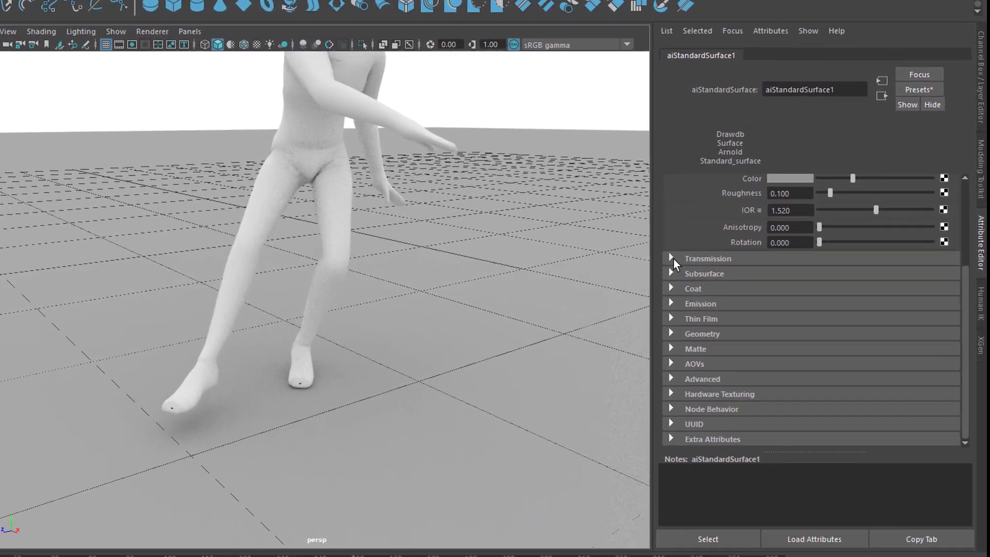
pyautogui.click(717, 262)
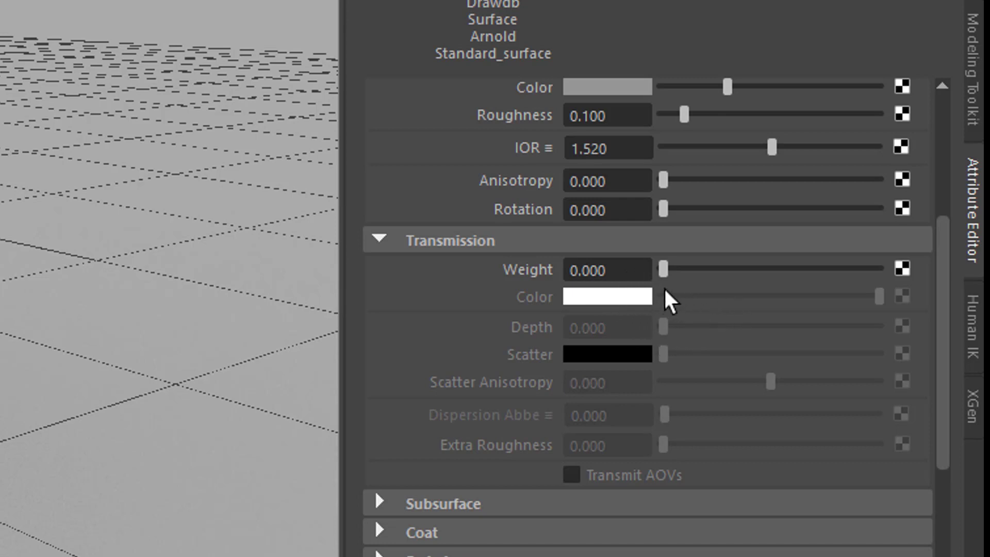
pyautogui.moveTo(663, 268); pyautogui.dragTo(904, 274)
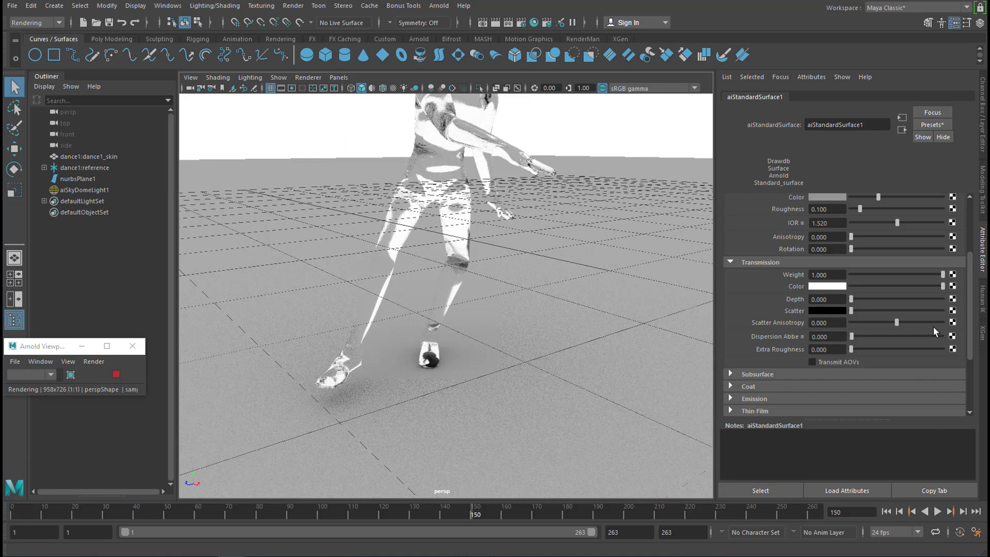
# Hide the viewport grid and scrub the time slider to frame 154
pyautogui.click(270, 88)
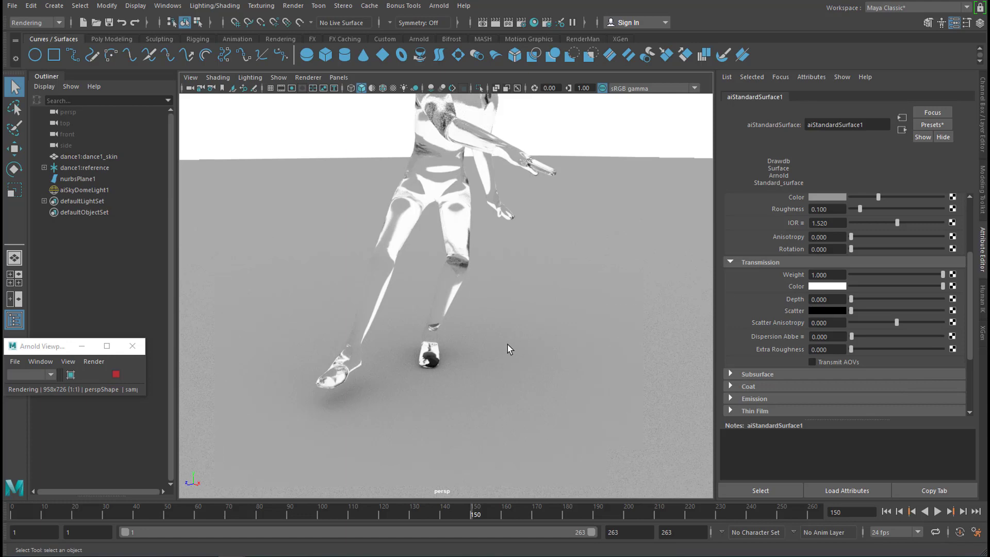
pyautogui.click(445, 512)
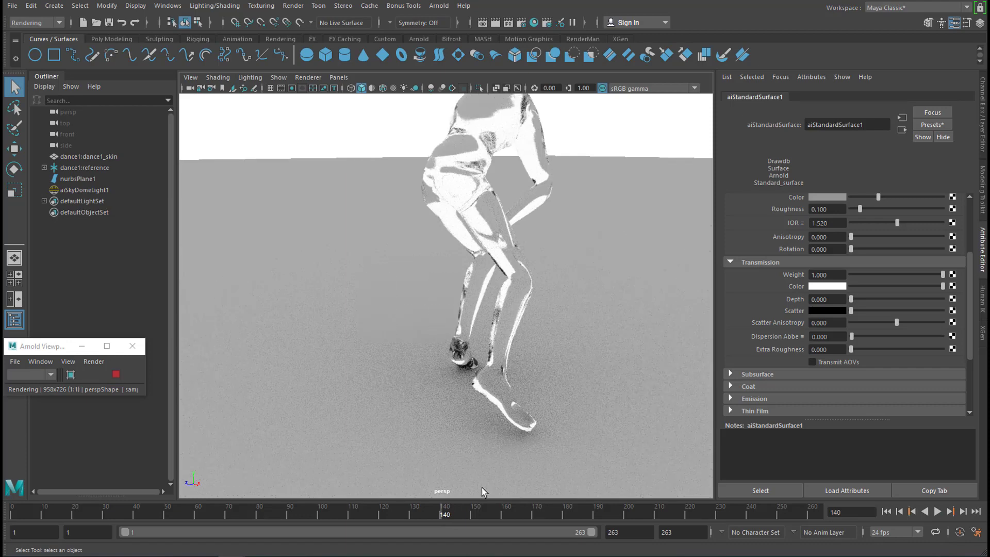
pyautogui.moveTo(451, 512); pyautogui.dragTo(488, 512)
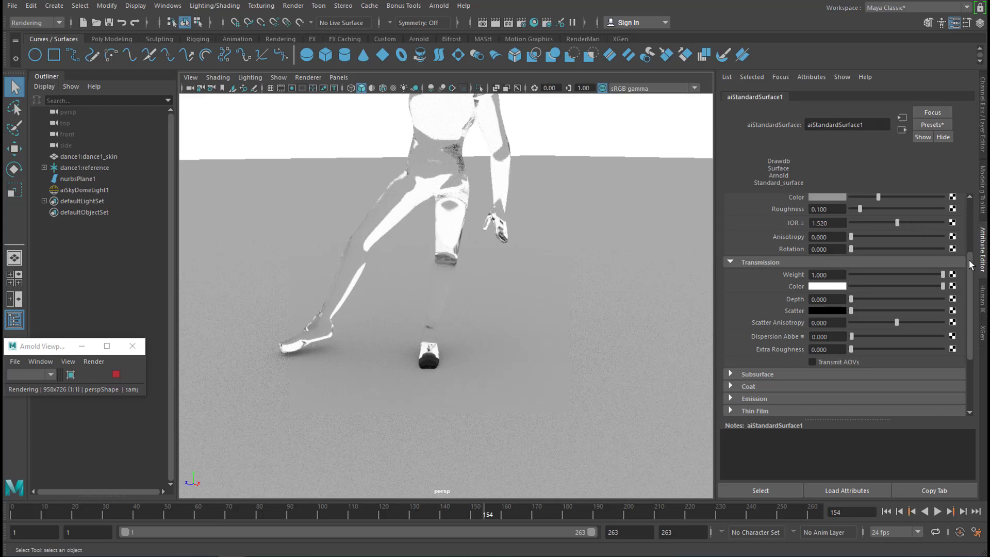
# Drag the specular weight down to zero and back to full to compare
pyautogui.moveTo(970, 263); pyautogui.dragTo(976, 224)
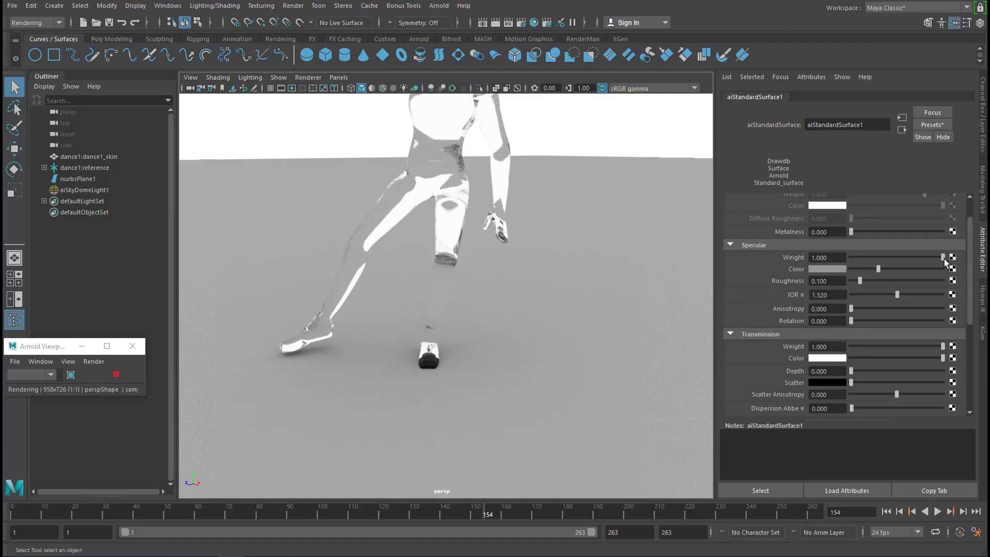
pyautogui.moveTo(943, 258); pyautogui.dragTo(852, 258)
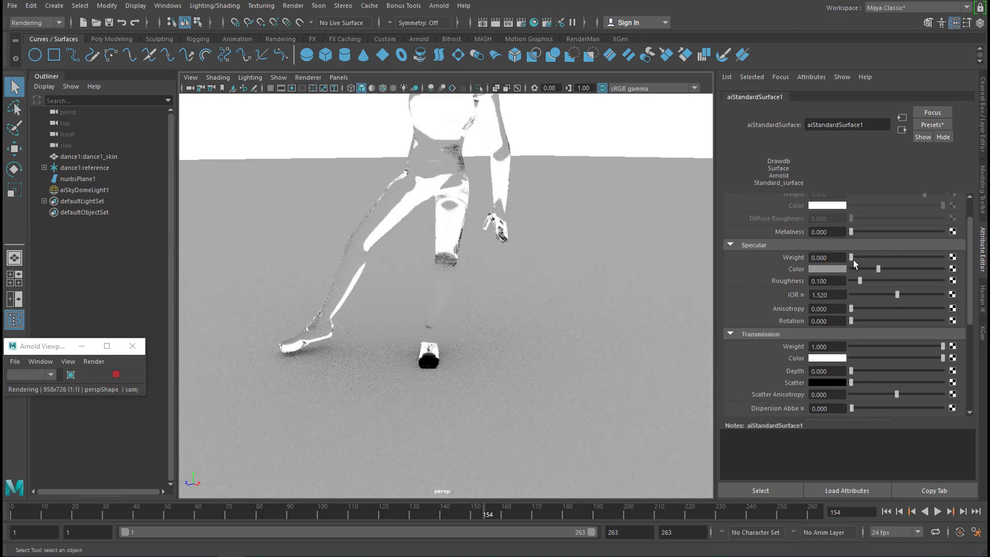
pyautogui.moveTo(852, 259); pyautogui.dragTo(941, 260)
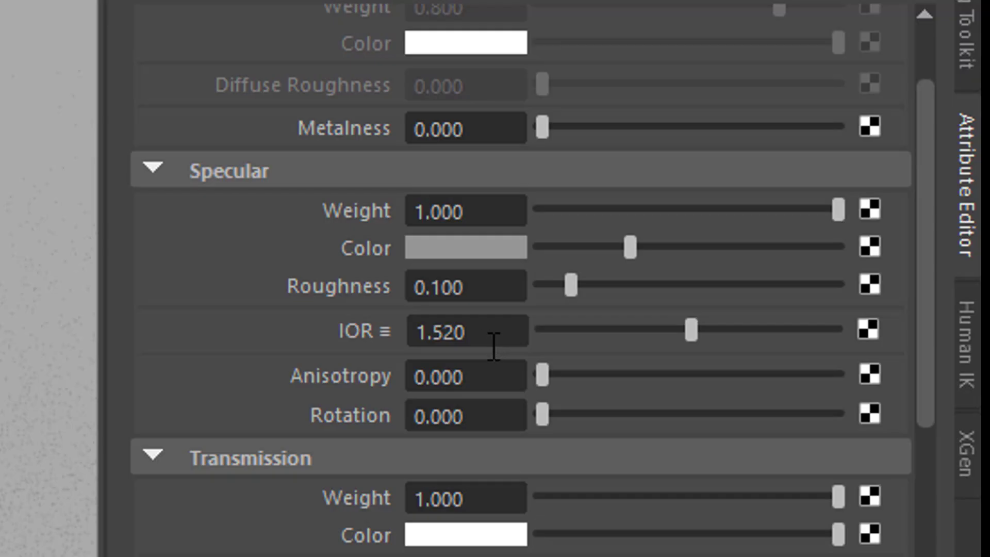
# Set the specular IOR to 1, then select dance1:dance1_skin in the Outliner
pyautogui.click(487, 335)
pyautogui.moveTo(487, 336); pyautogui.dragTo(392, 330)
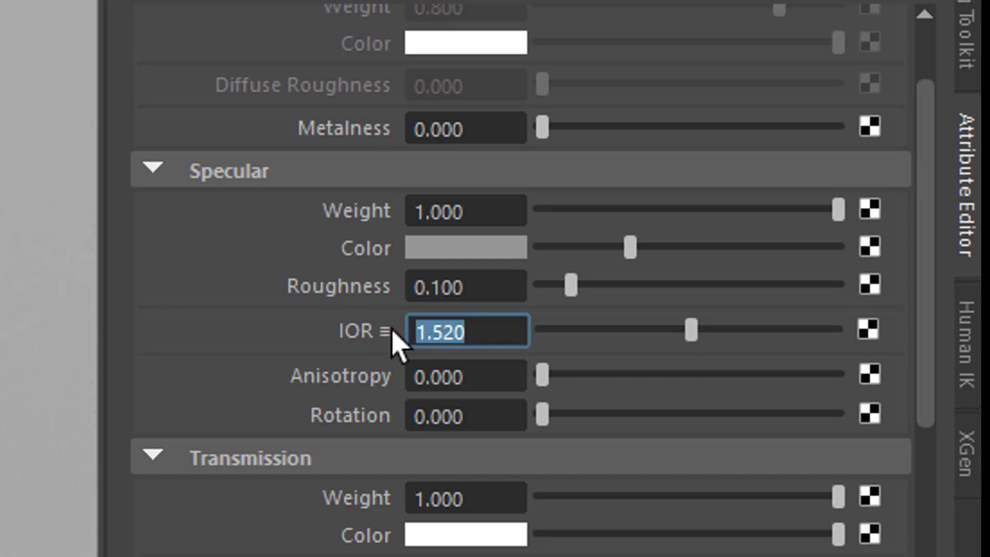
pyautogui.write('1')
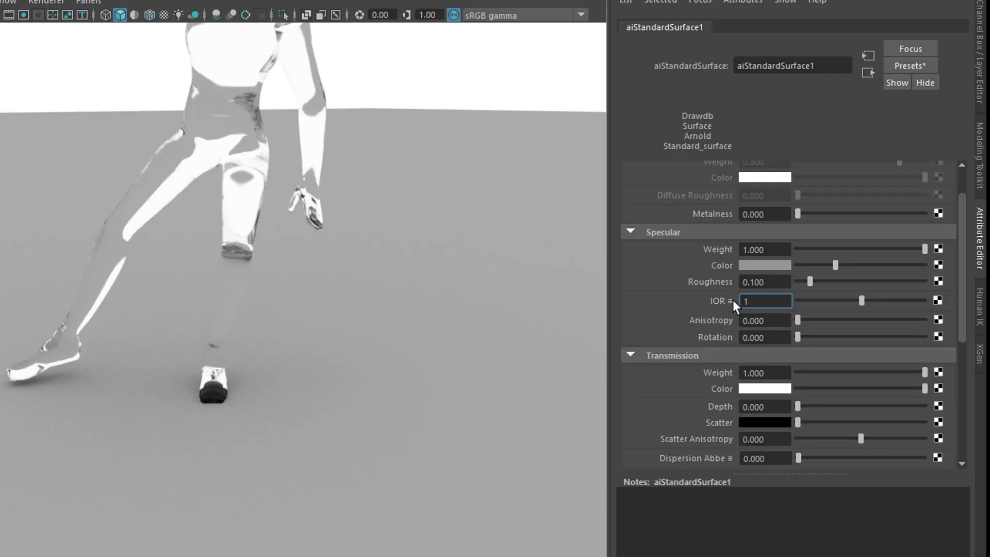
pyautogui.press('Return')
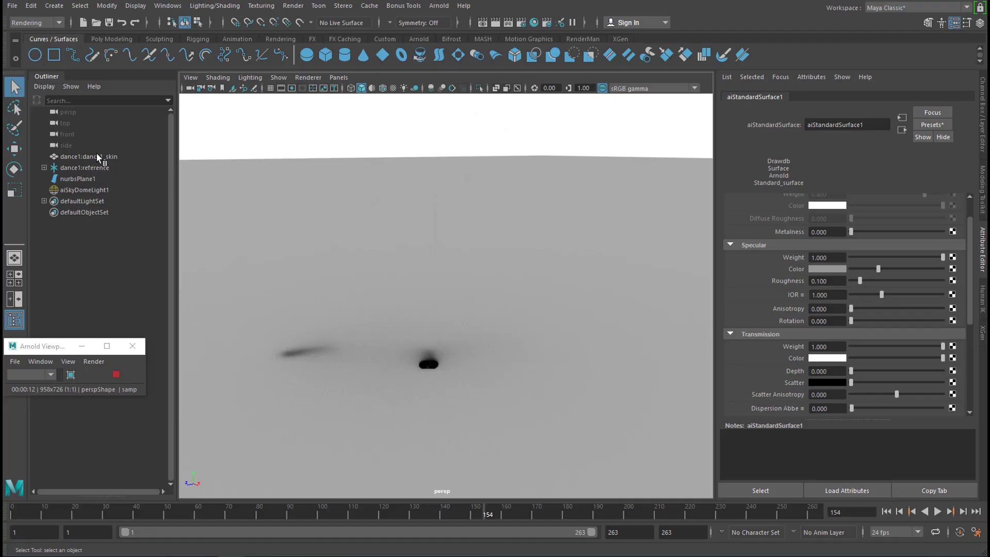
pyautogui.click(94, 155)
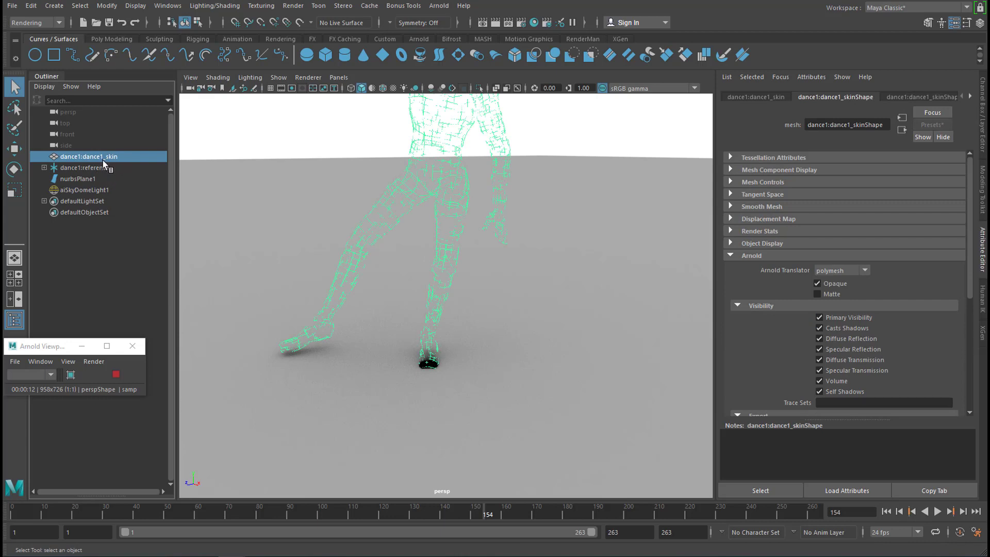
# Uncheck Opaque in dance1_skinShape's Arnold section and open an Arnold render
pyautogui.click(731, 256)
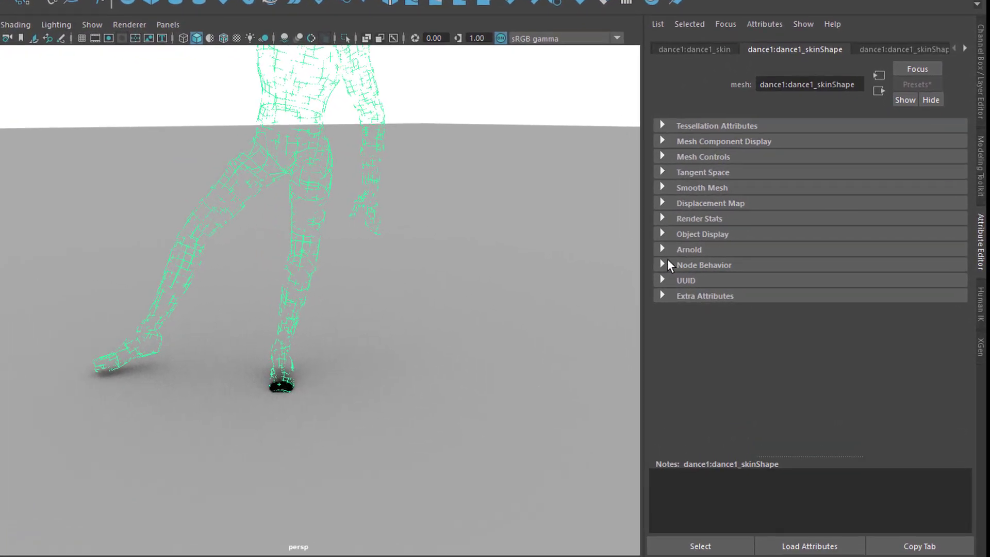
pyautogui.click(662, 251)
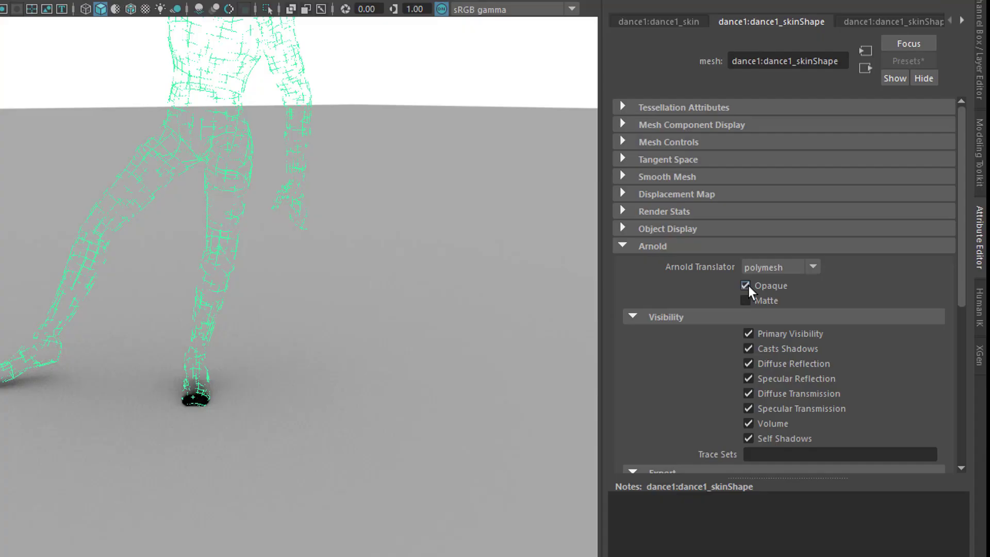
pyautogui.click(746, 285)
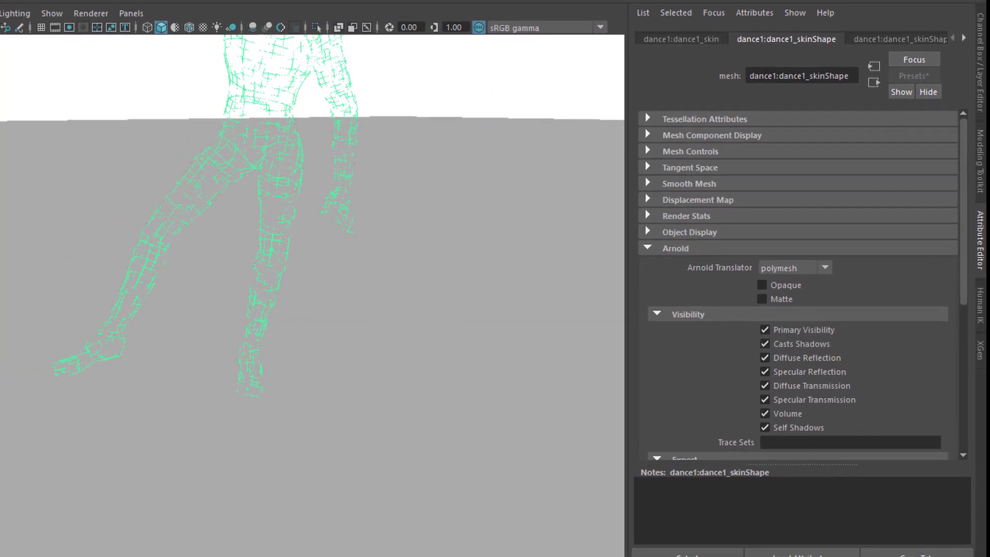
pyautogui.click(316, 0)
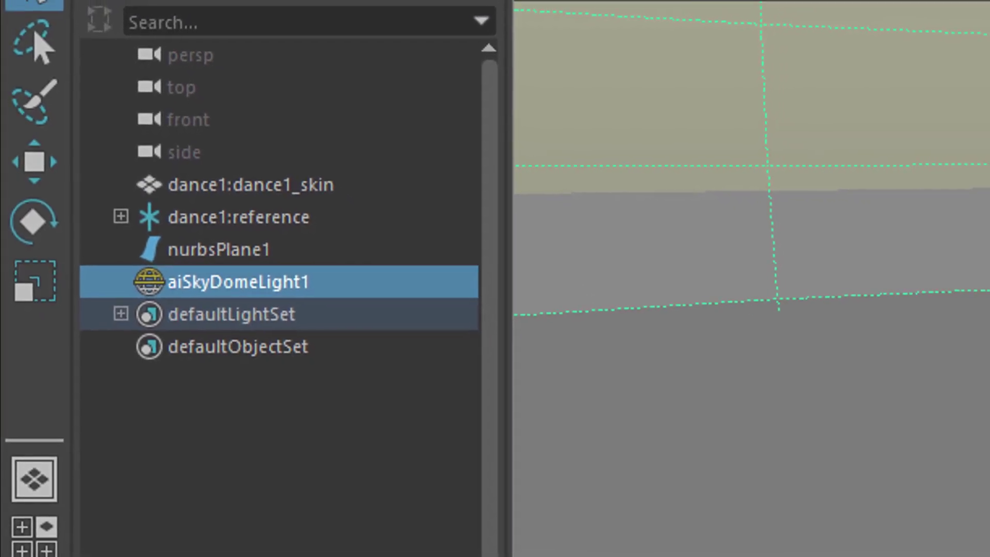
# Assign a new aiStandardSurface material to nurbsPlane1 and render the scene in Arnold
pyautogui.click(257, 252)
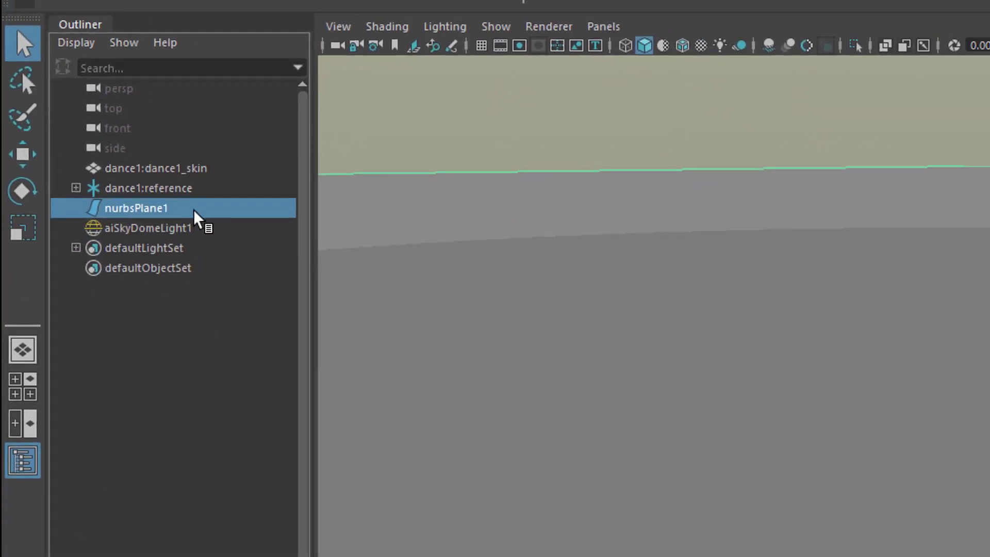
pyautogui.rightClick(594, 195)
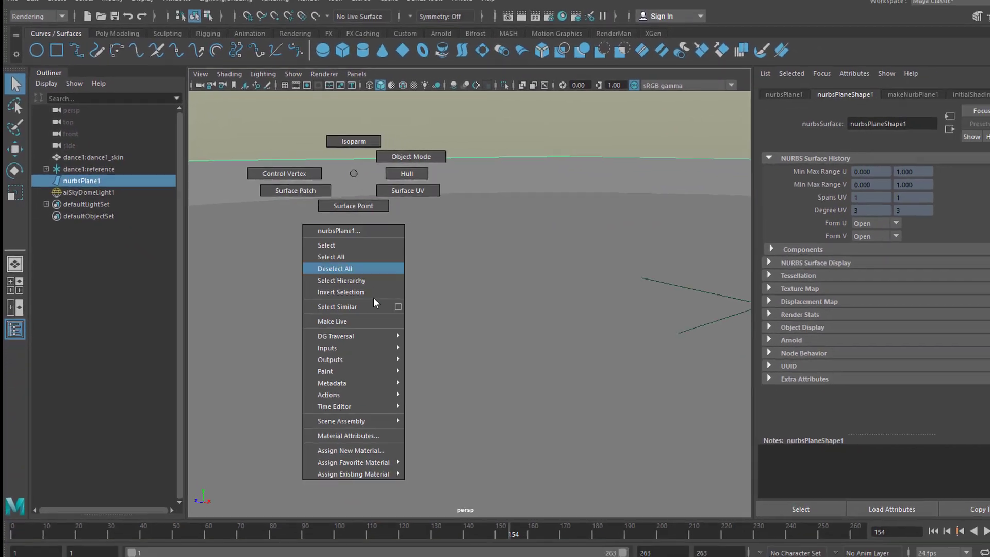
pyautogui.click(350, 449)
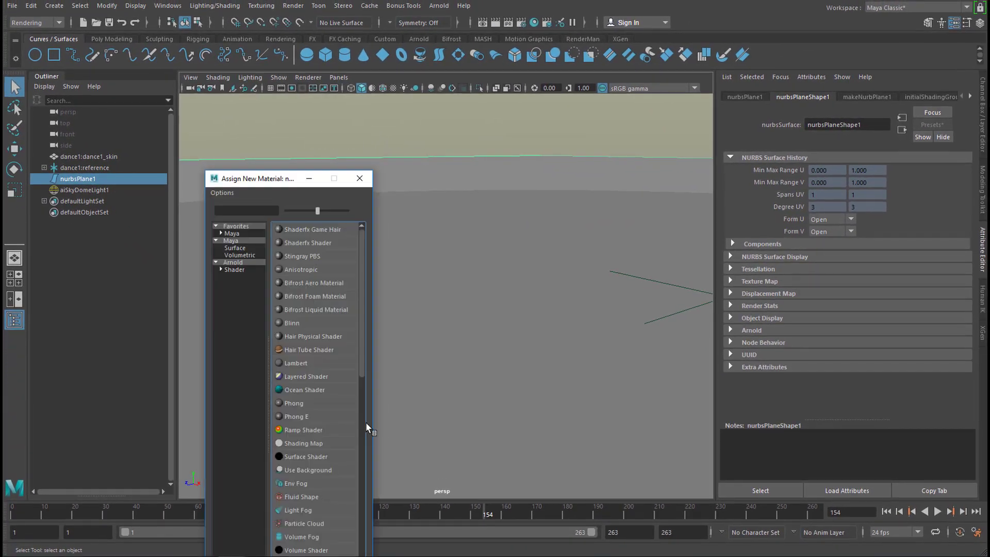
pyautogui.click(238, 263)
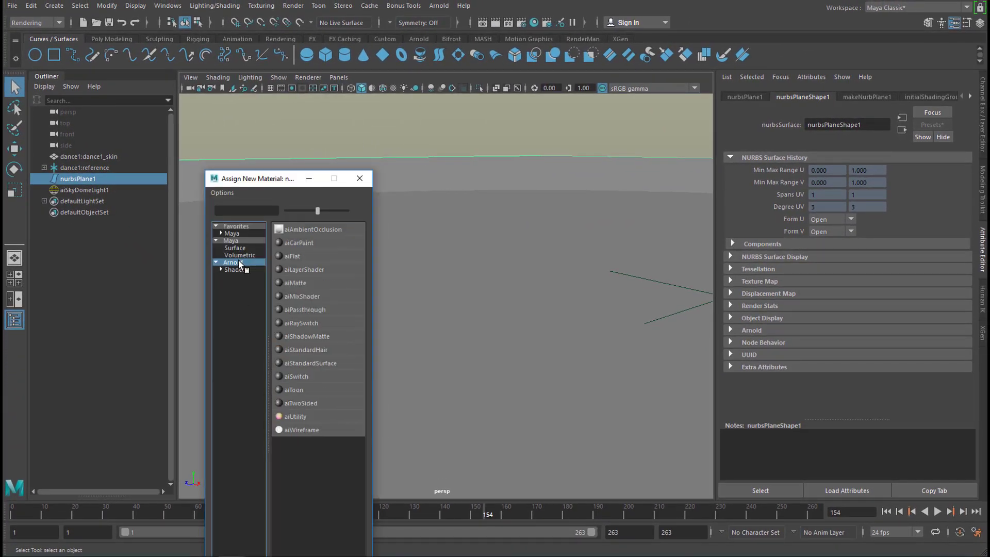
pyautogui.click(324, 362)
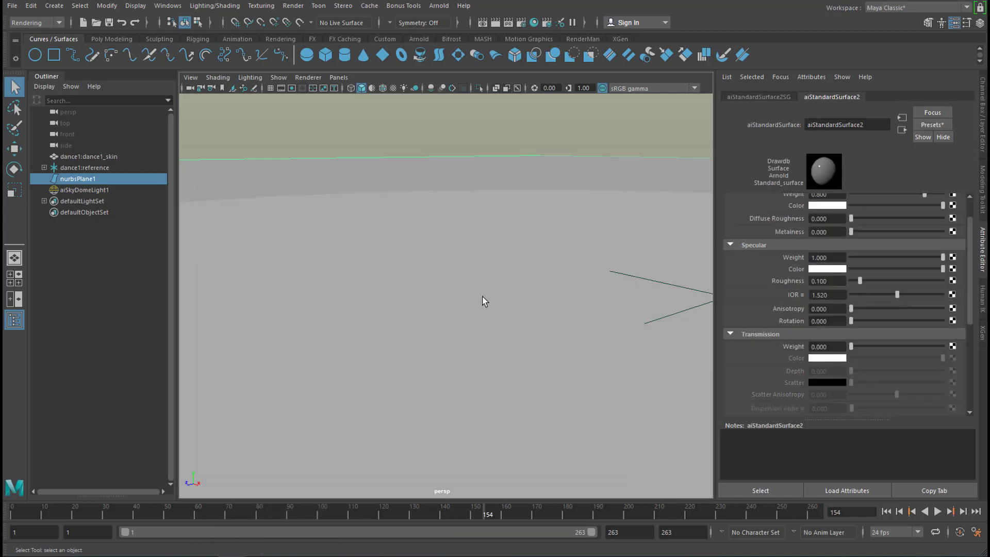
pyautogui.click(439, 6)
pyautogui.click(456, 28)
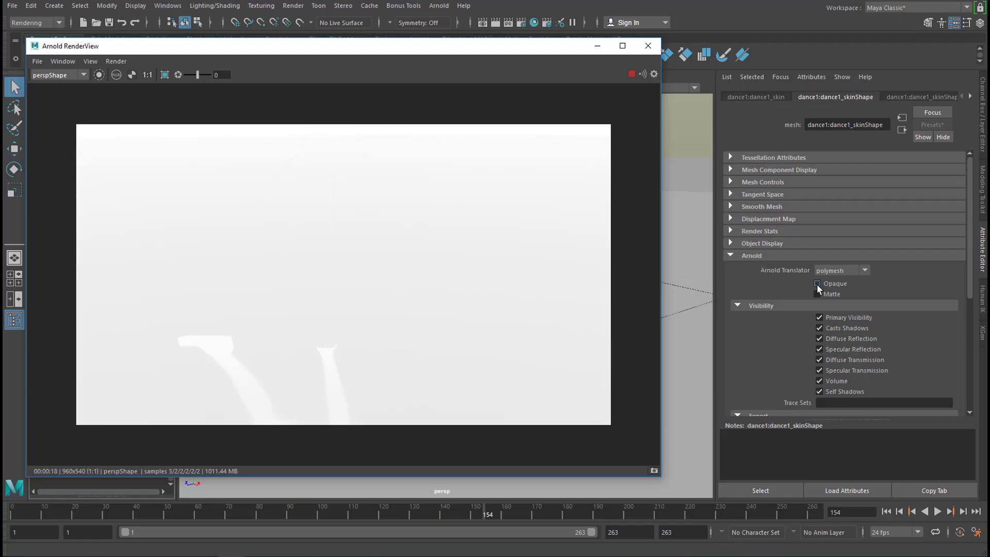
# Toggle the skin mesh's Opaque on and off, disable its Specular Reflection visibility, and move RenderView aside
pyautogui.click(520, 191)
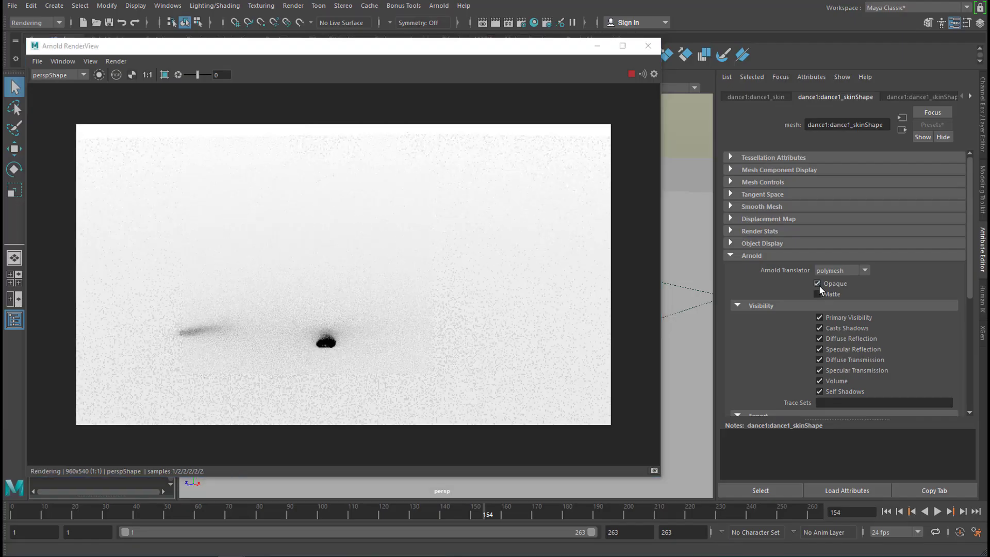
pyautogui.click(818, 283)
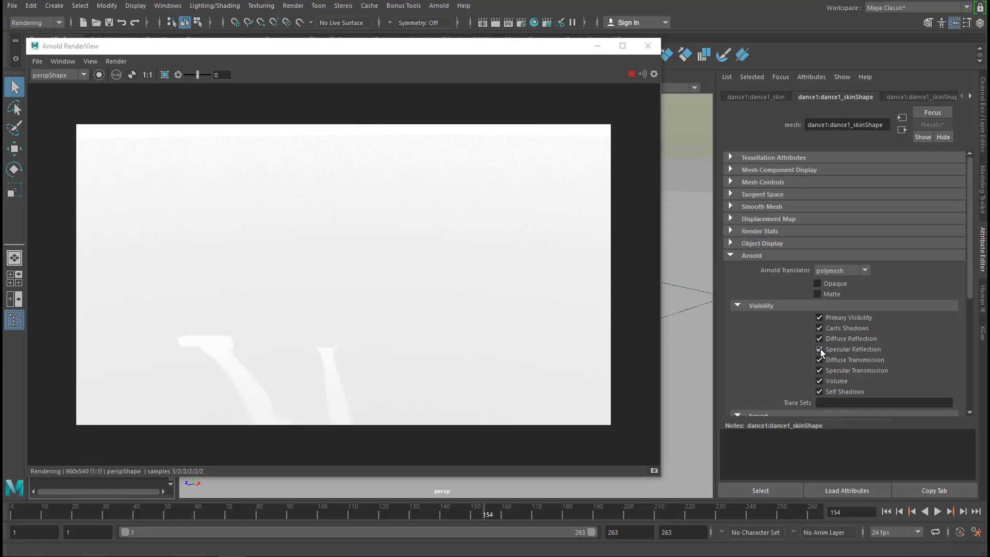
pyautogui.click(820, 349)
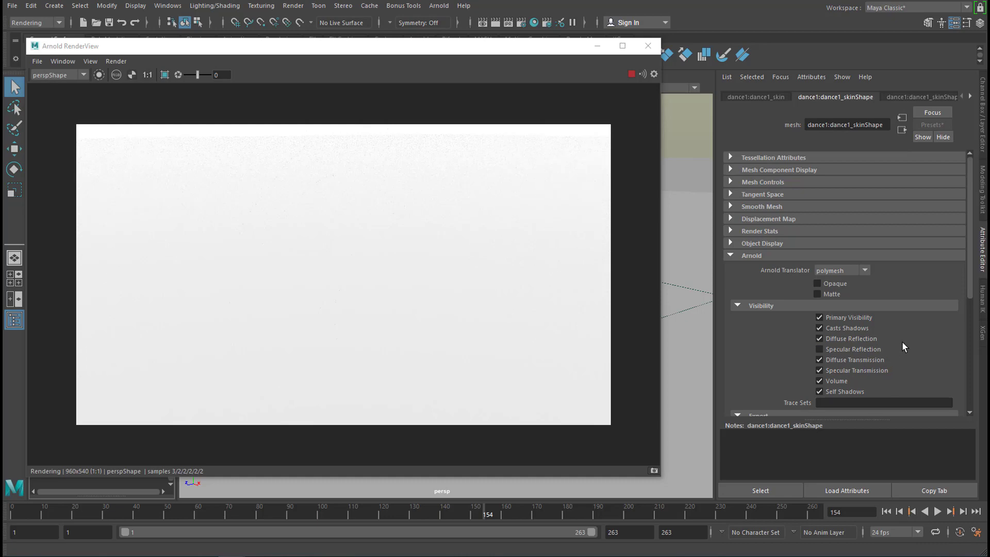
pyautogui.moveTo(485, 48); pyautogui.dragTo(577, 58)
# Close the render view and drop the dancer's aiStandardSurface1 transmission weight from 1 to 0
pyautogui.click(745, 62)
pyautogui.rightClick(444, 133)
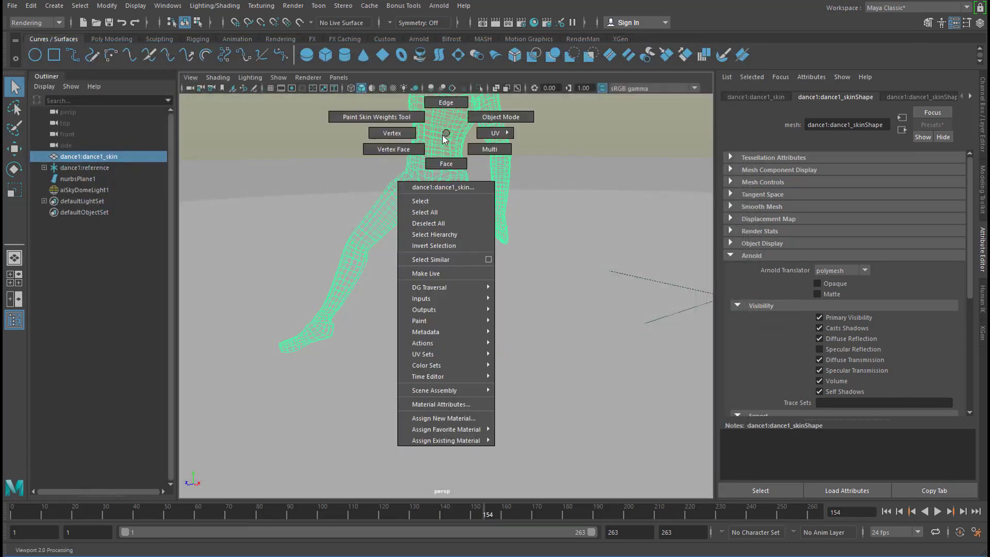
pyautogui.click(441, 404)
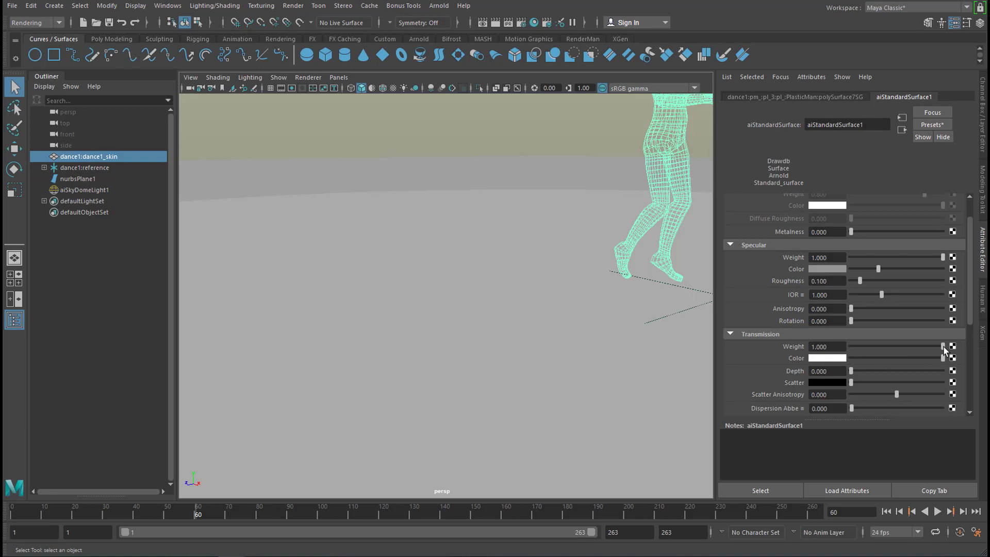
pyautogui.moveTo(942, 350); pyautogui.dragTo(837, 354)
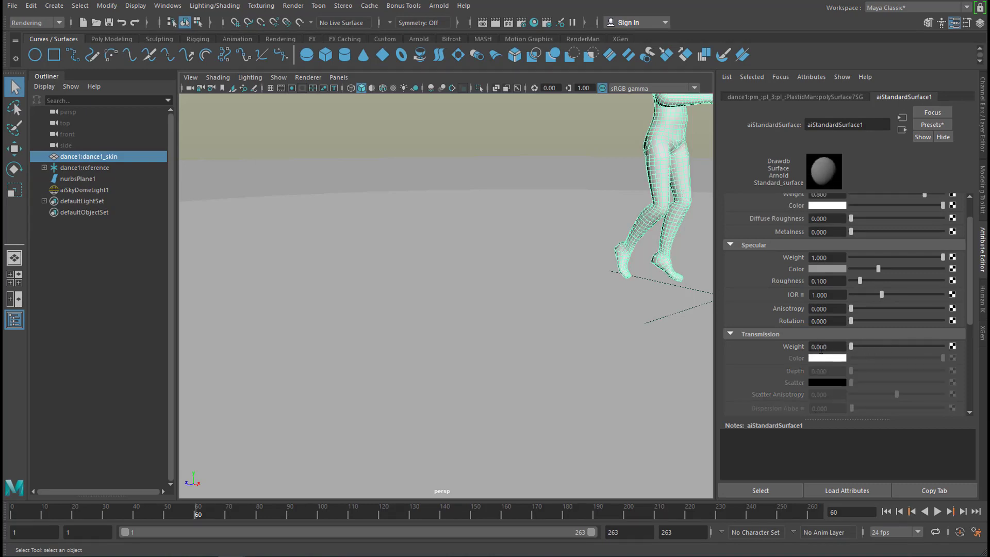
# Key transmission weight at 0 on frames 60 and 94
pyautogui.rightClick(793, 347)
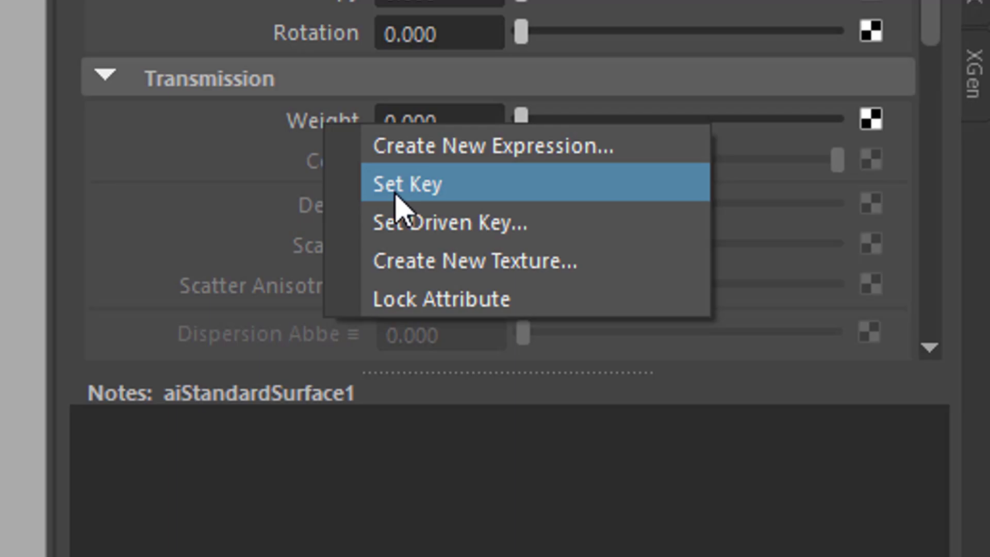
pyautogui.click(815, 370)
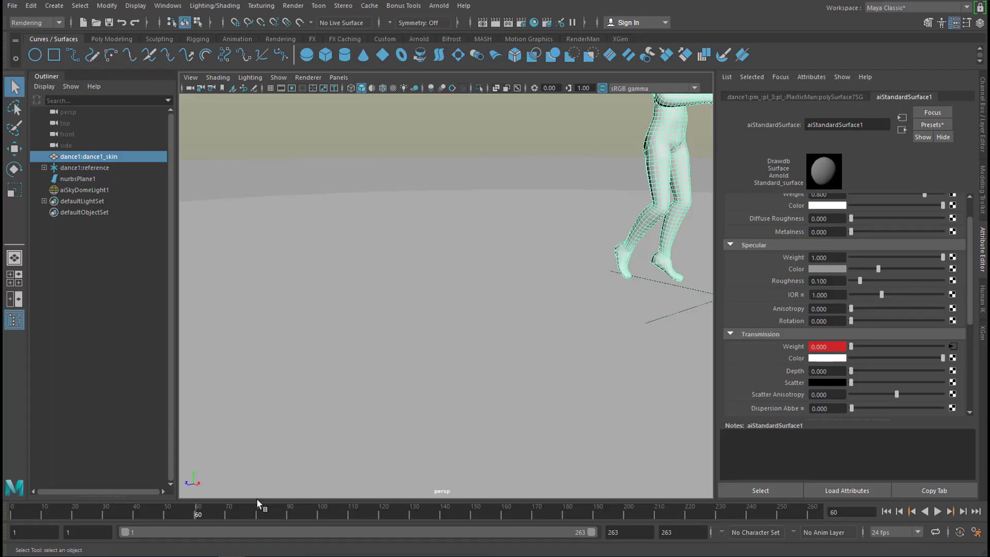
pyautogui.moveTo(255, 508); pyautogui.dragTo(302, 511)
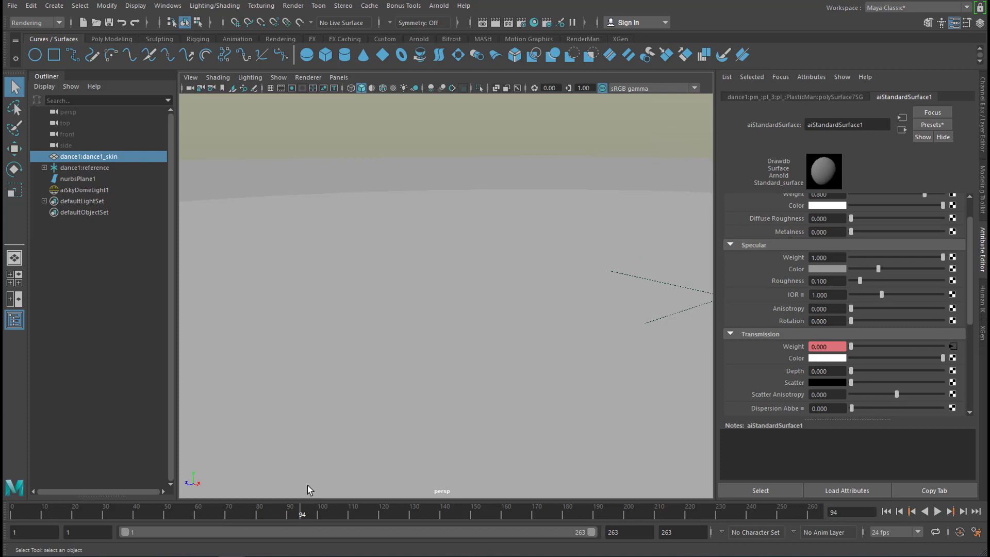
pyautogui.keyDown('alt'); pyautogui.moveTo(611, 365); pyautogui.dragTo(409, 357, button='right'); pyautogui.keyUp('alt')
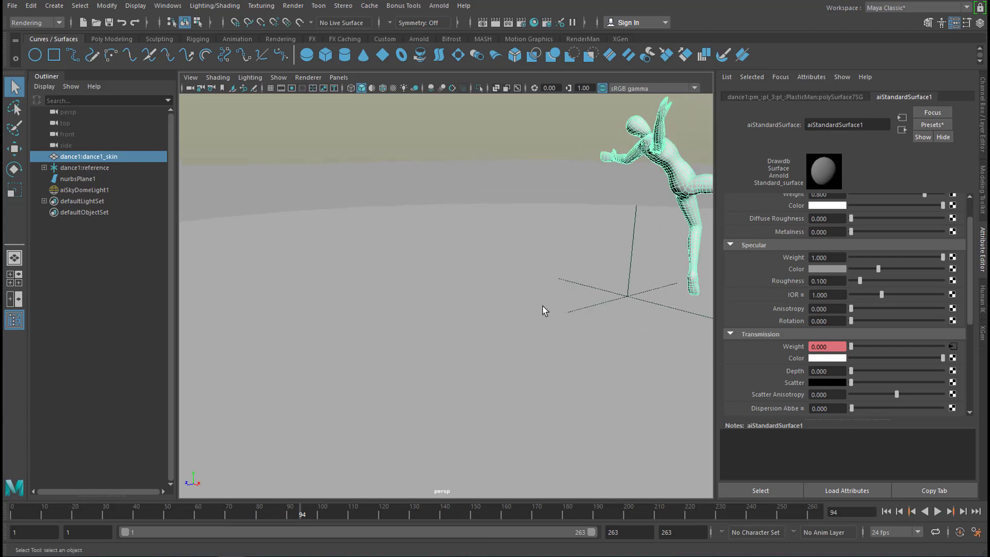
pyautogui.keyDown('alt'); pyautogui.moveTo(542, 310); pyautogui.dragTo(388, 340); pyautogui.keyUp('alt')
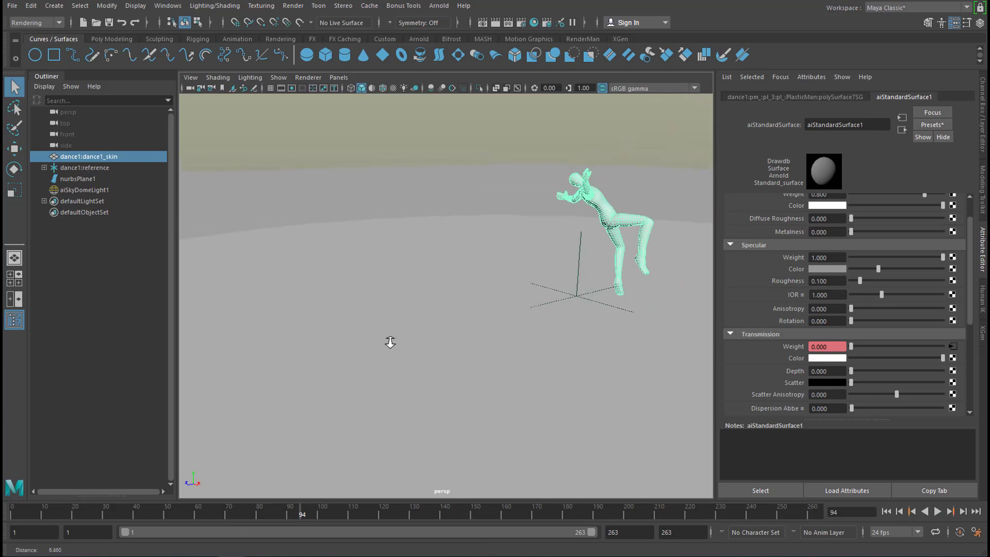
pyautogui.rightClick(790, 345)
pyautogui.click(850, 362)
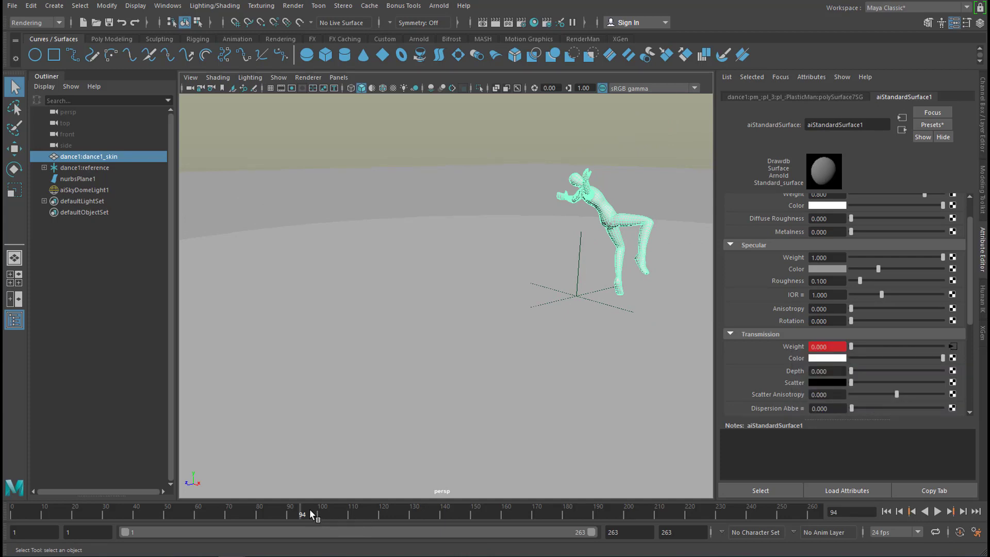
# Raise transmission weight to 1 and key it on frame 144
pyautogui.hotkey('alt', 'v')
pyautogui.moveTo(363, 513); pyautogui.dragTo(457, 514)
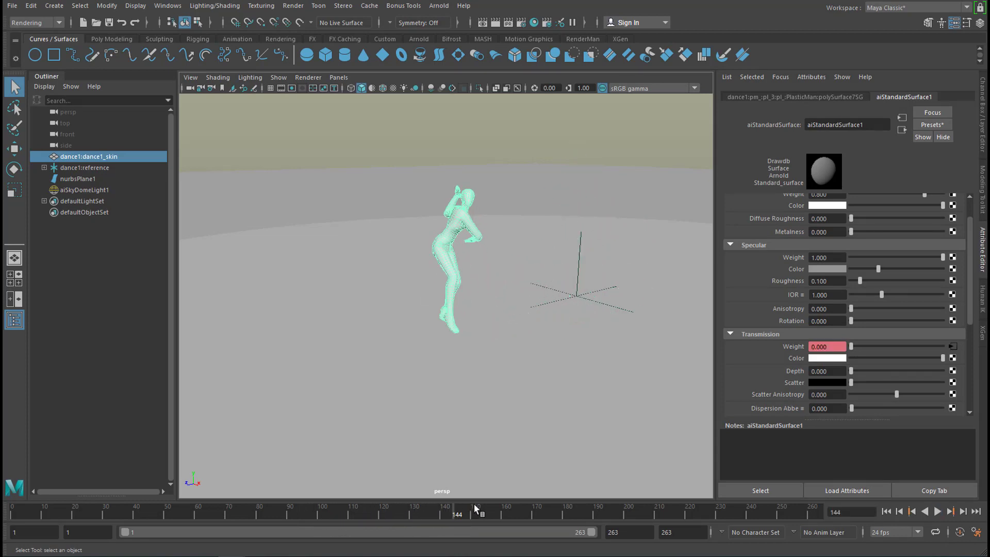
pyautogui.moveTo(890, 347); pyautogui.dragTo(959, 348)
pyautogui.rightClick(790, 344)
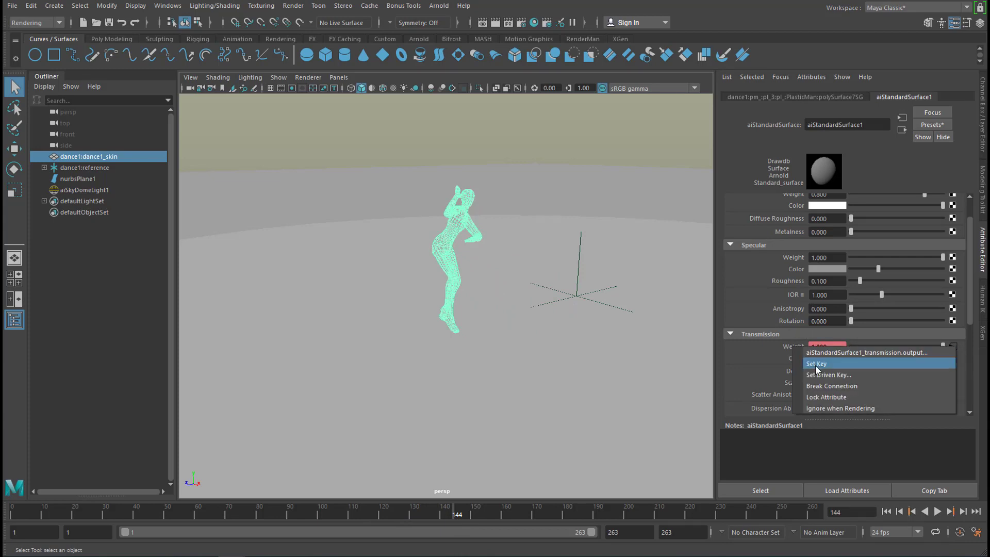
pyautogui.click(794, 360)
# Key transmission weight at 1 on frame 202 and at 0 on frame 244
pyautogui.moveTo(468, 513); pyautogui.dragTo(635, 510)
pyautogui.rightClick(788, 348)
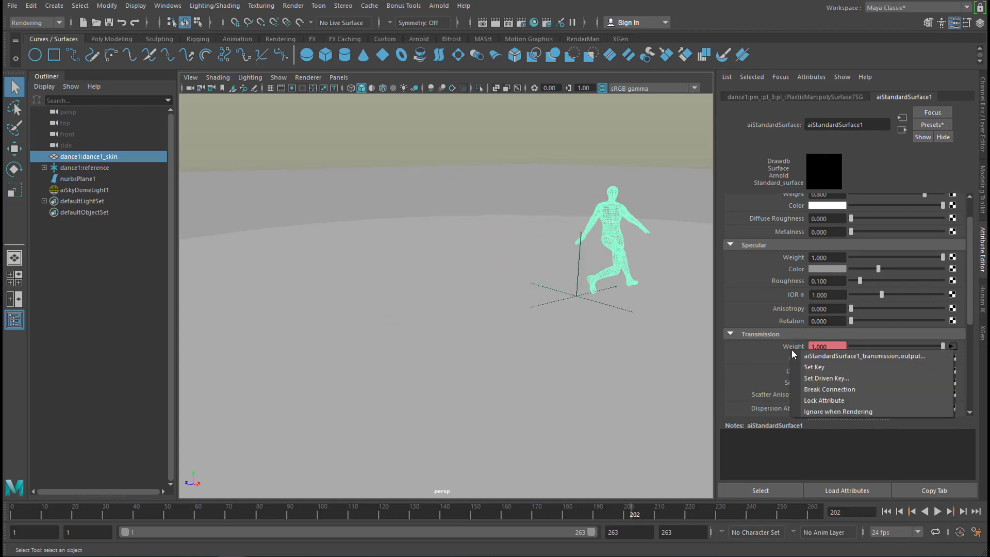
pyautogui.click(811, 367)
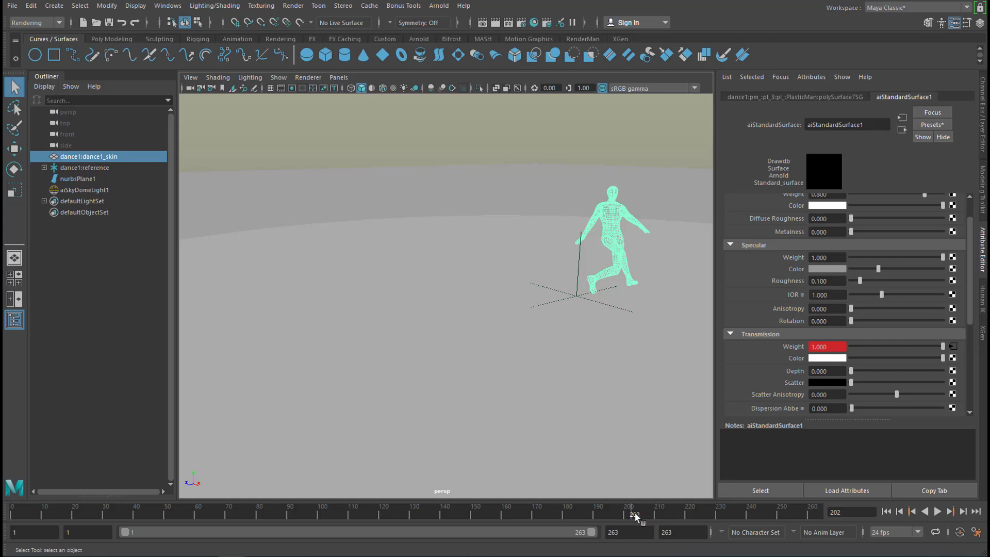
pyautogui.moveTo(636, 517); pyautogui.dragTo(763, 513)
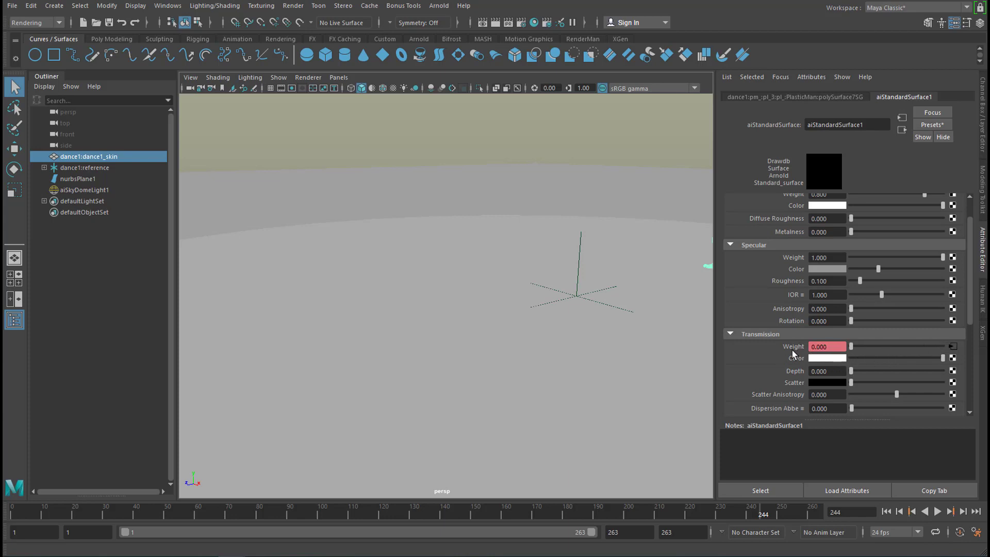
pyautogui.rightClick(809, 347)
pyautogui.click(818, 367)
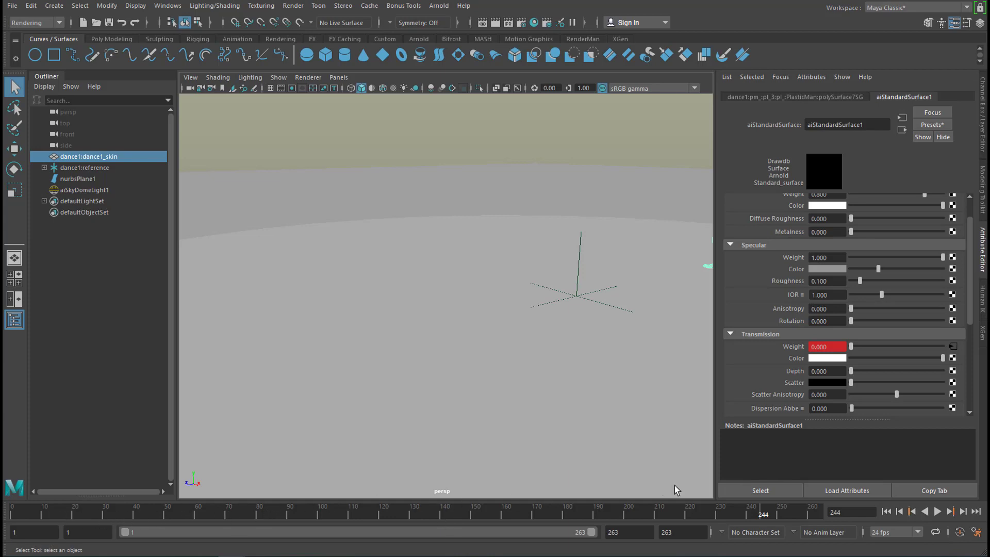
# Review the transmission curve's five keys, then test-render frame 110 in Arnold and close the render view
pyautogui.click(953, 346)
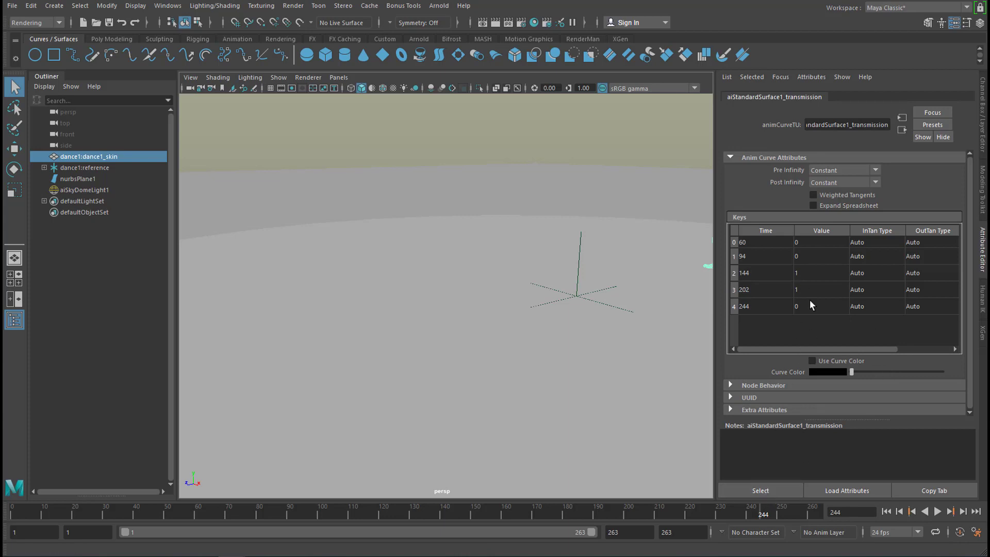
pyautogui.click(771, 491)
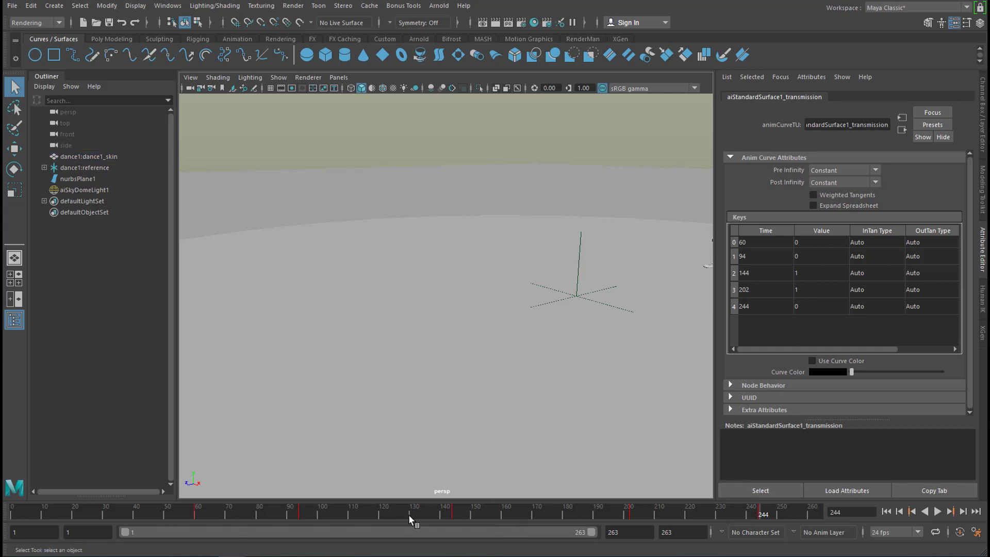
pyautogui.click(353, 515)
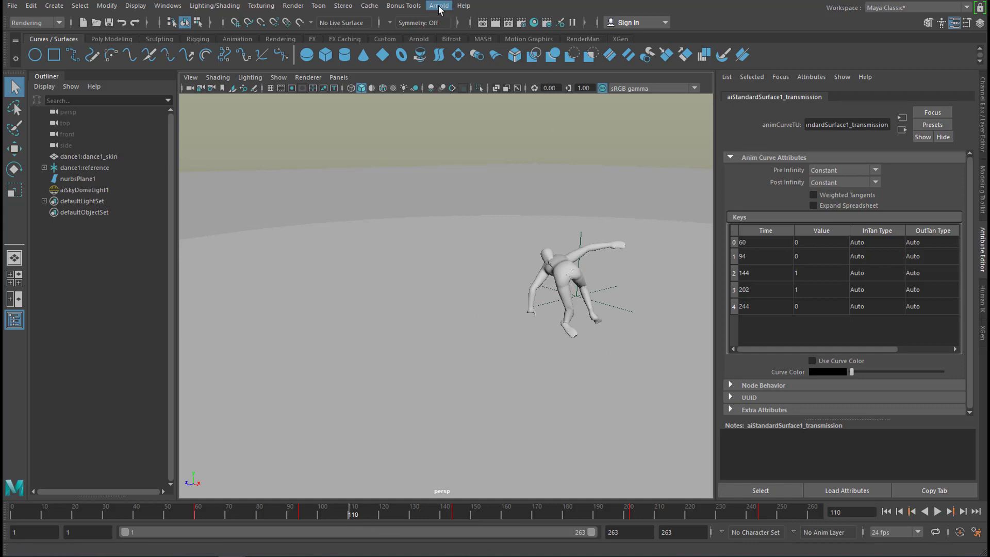
pyautogui.click(438, 6)
pyautogui.click(453, 31)
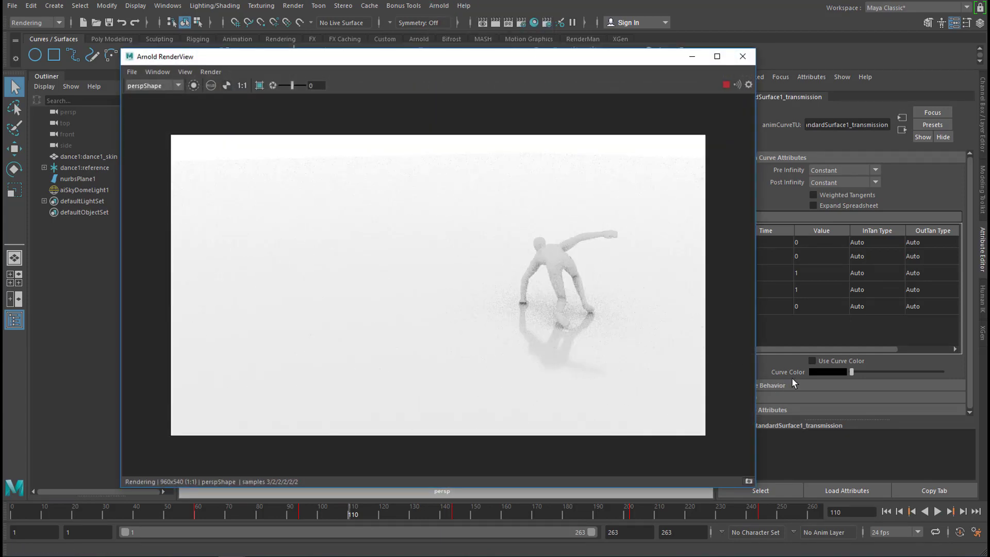
pyautogui.click(743, 56)
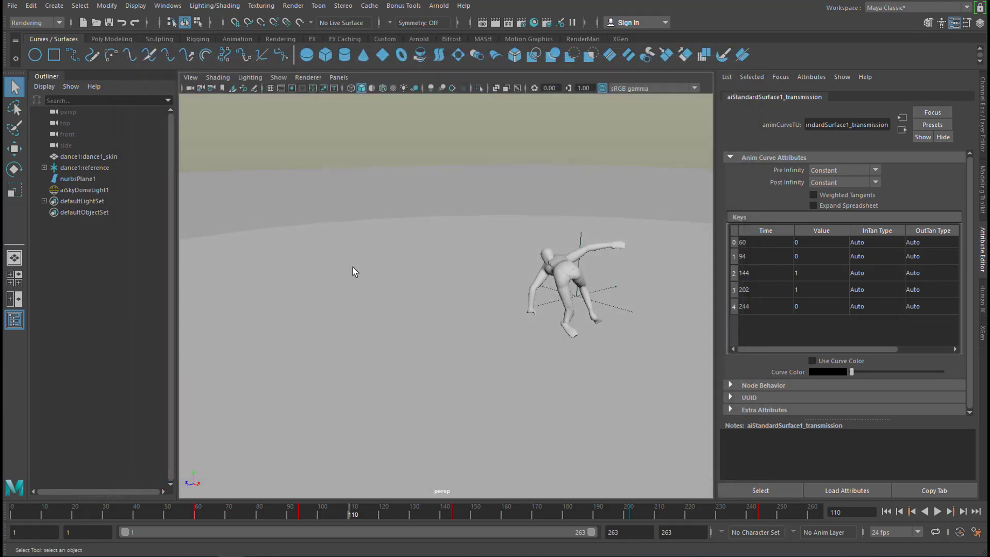
# Select nurbsPlane1 and tint its aiStandardSurface2 base colour light blue
pyautogui.click(91, 179)
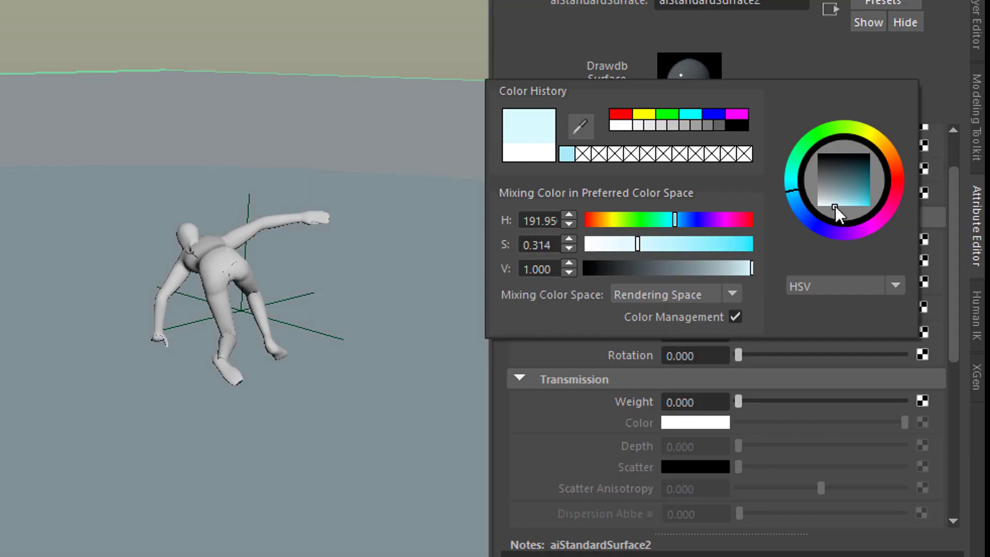
pyautogui.moveTo(909, 239); pyautogui.dragTo(910, 238)
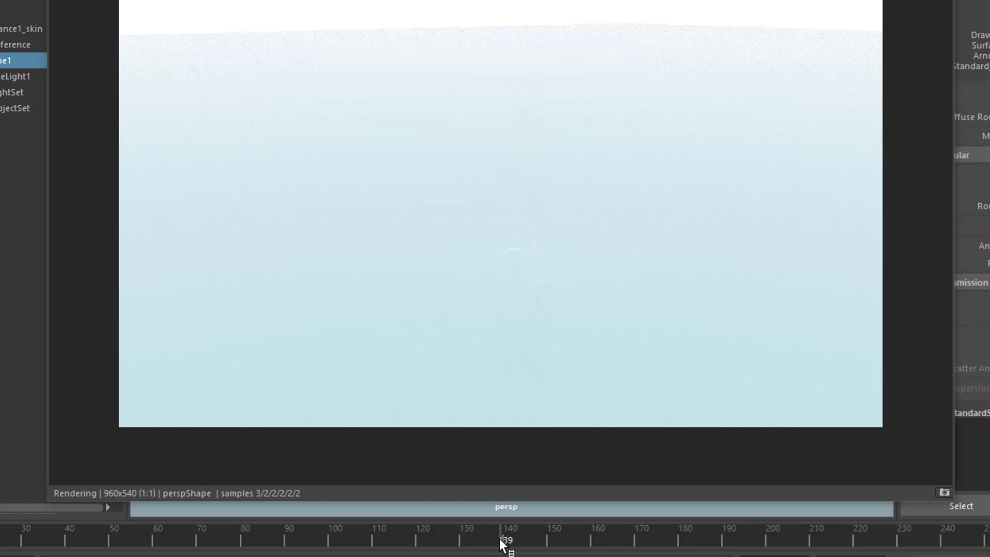
pyautogui.moveTo(503, 544); pyautogui.dragTo(476, 540)
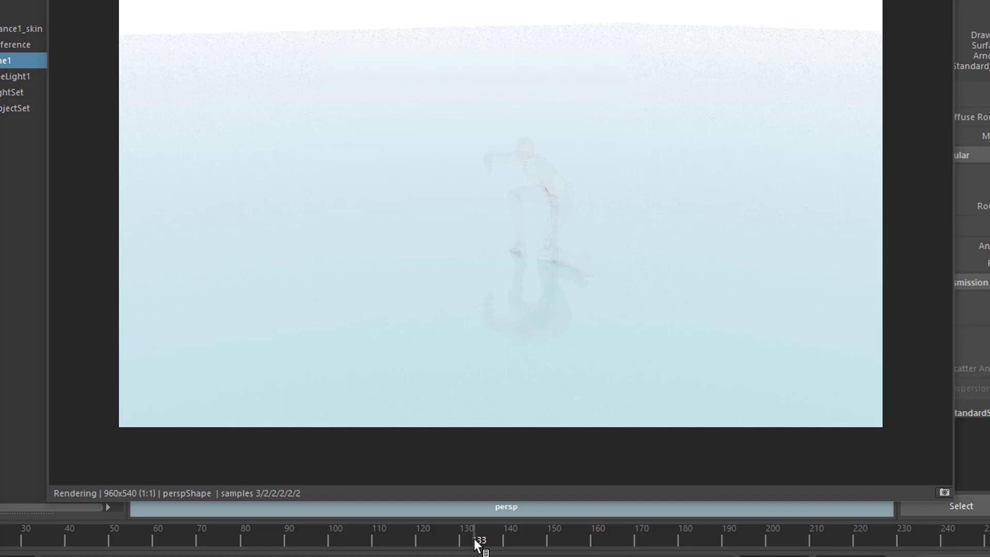
pyautogui.moveTo(475, 539); pyautogui.dragTo(428, 541)
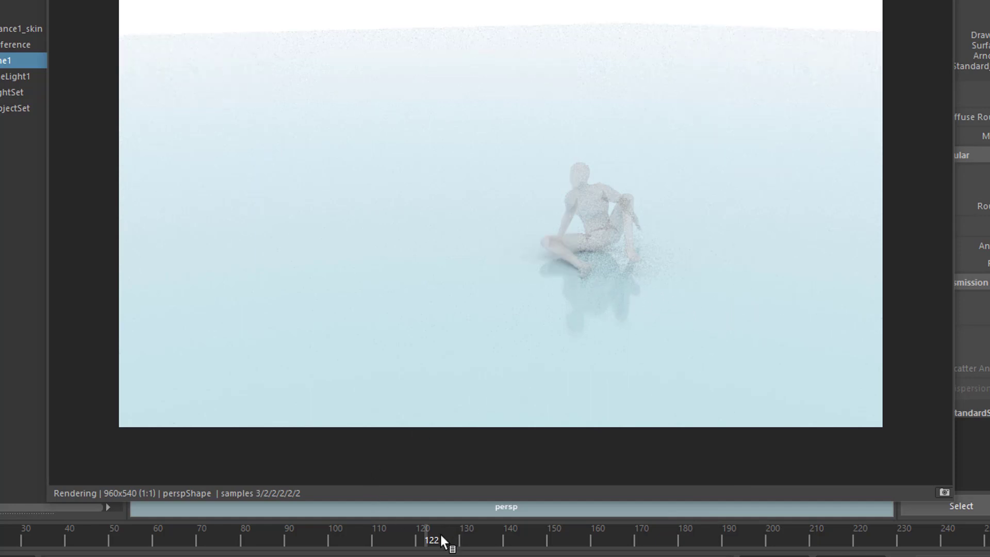
pyautogui.moveTo(426, 537); pyautogui.dragTo(602, 538)
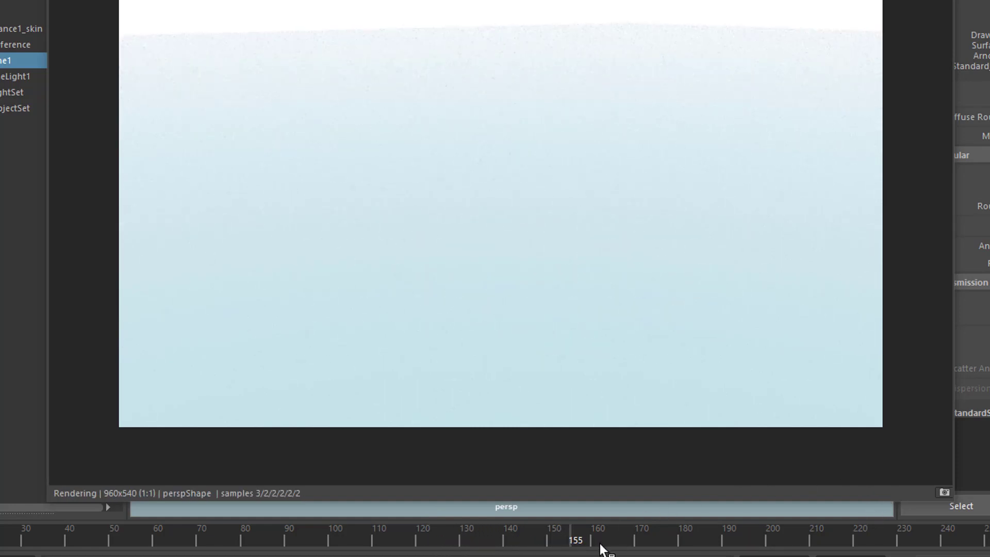
pyautogui.moveTo(586, 548); pyautogui.dragTo(855, 553)
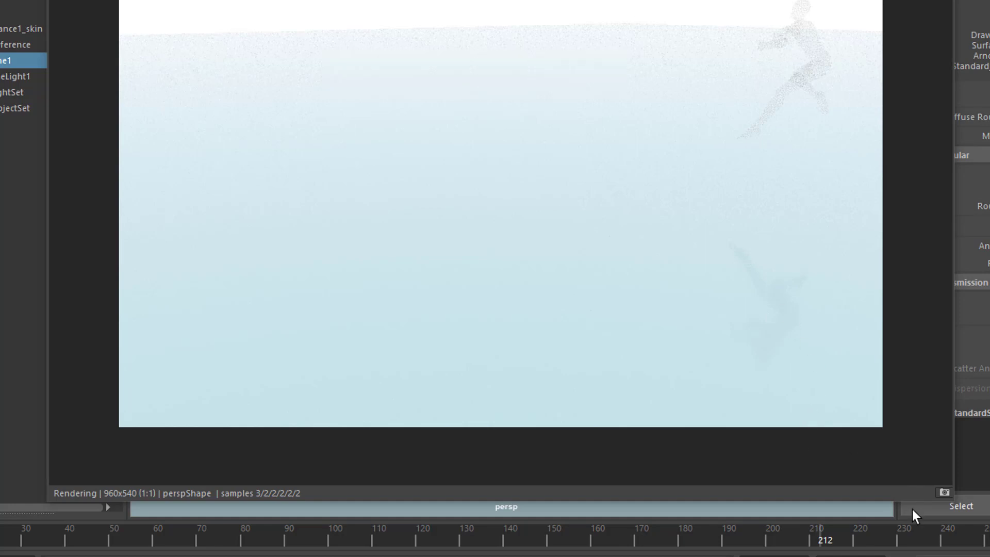
pyautogui.click(836, 548)
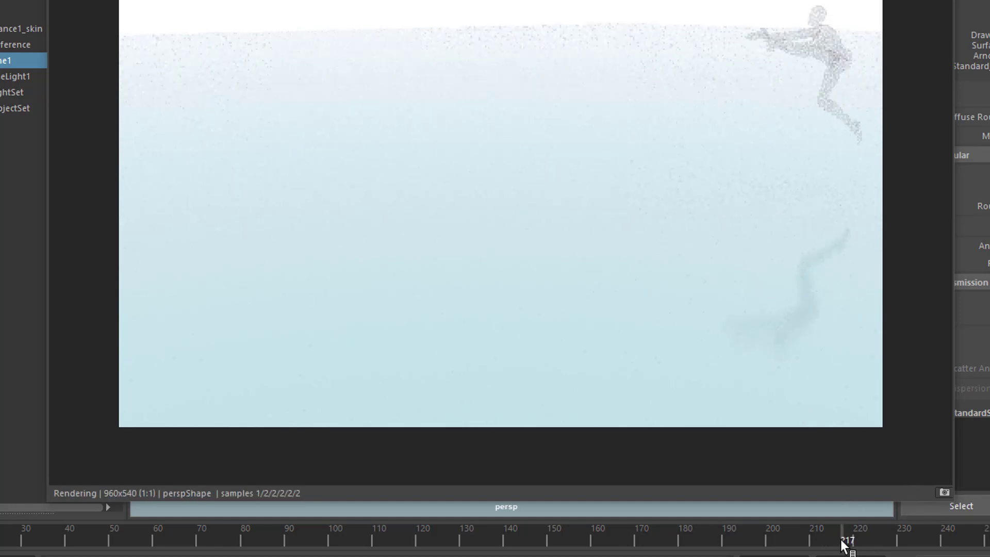
pyautogui.click(841, 546)
pyautogui.moveTo(866, 543); pyautogui.dragTo(332, 554)
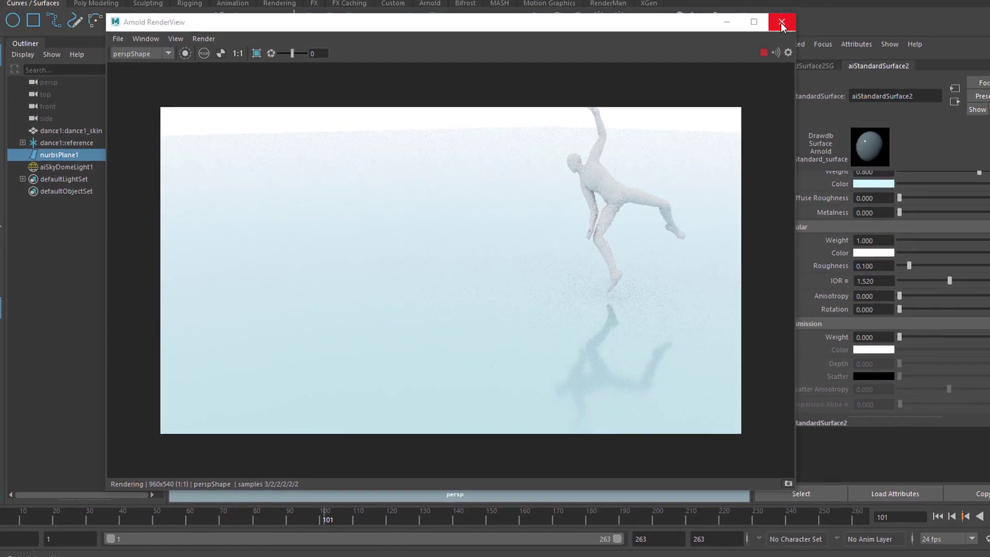
# Close the Arnold RenderView and select dance1:dance1_skin to view its Arnold visibility settings
pyautogui.click(778, 27)
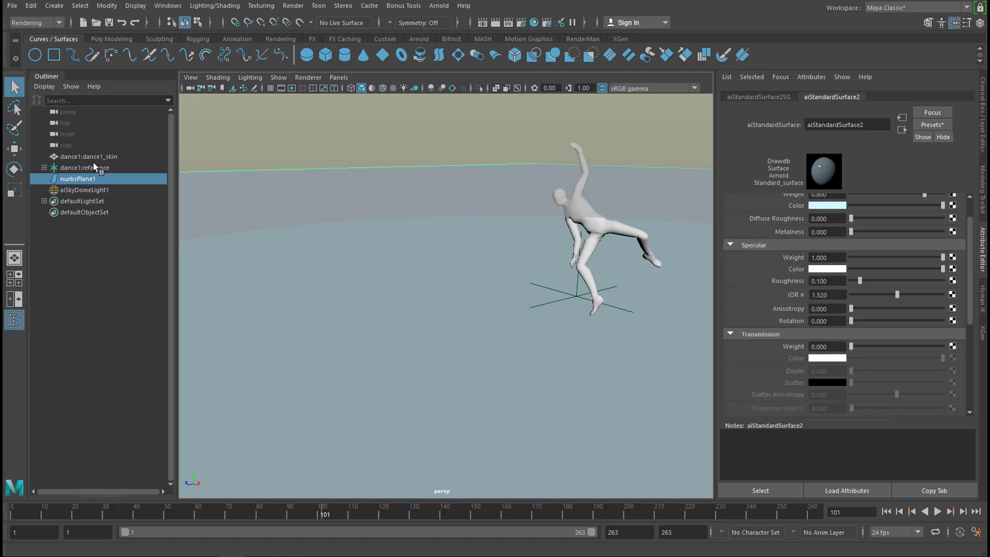
pyautogui.click(89, 156)
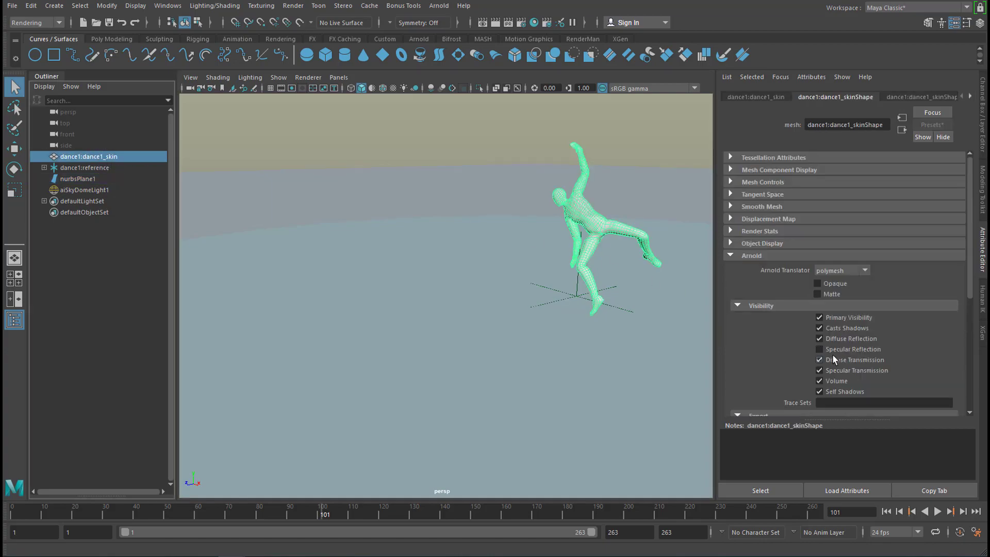